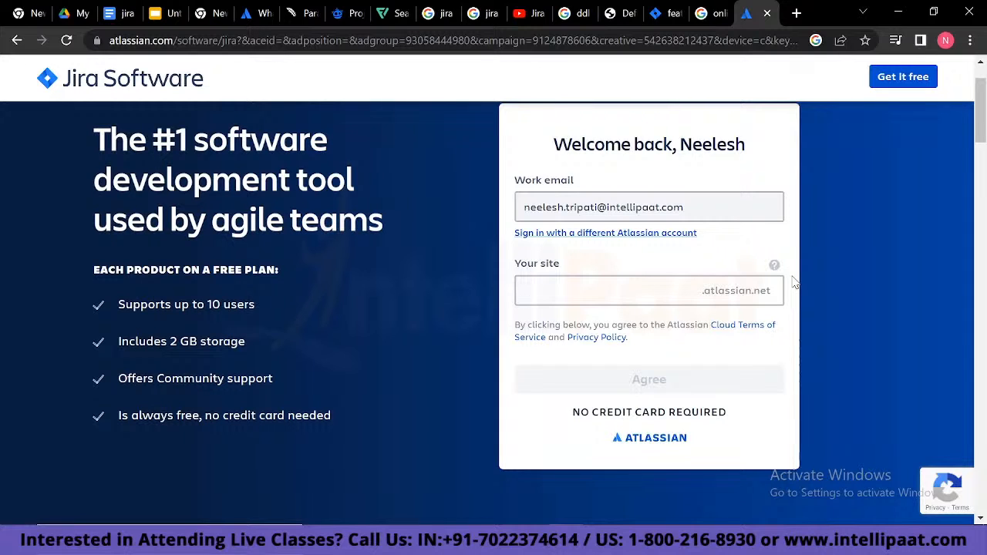
{"action": "type", "text": "ecompay"}
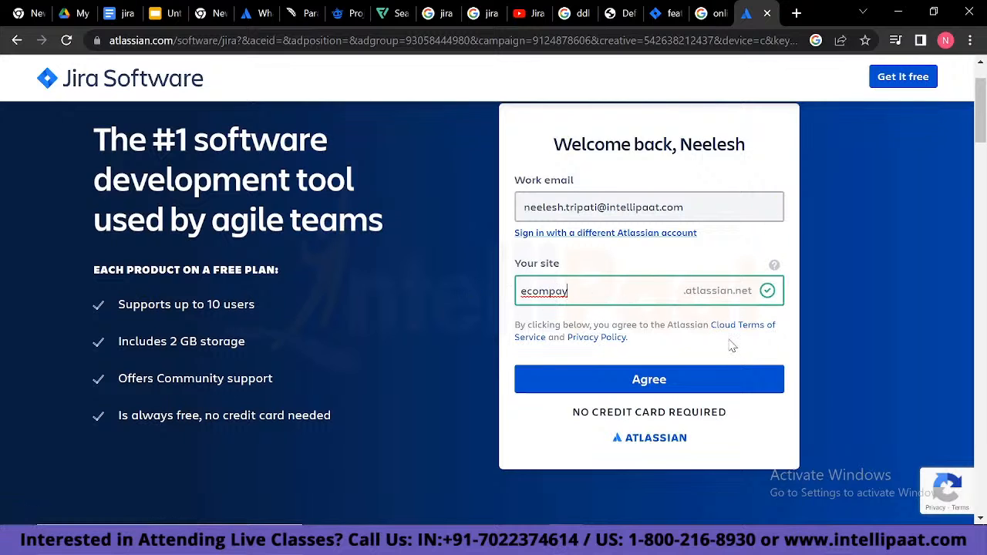
{"action": "key", "text": "BackSpace"}
{"action": "key", "text": "BackSpace"}
{"action": "key", "text": "BackSpace"}
{"action": "key", "text": "BackSpace"}
{"action": "key", "text": "BackSpace"}
{"action": "key", "text": "BackSpace"}
{"action": "key", "text": "BackSpace"}
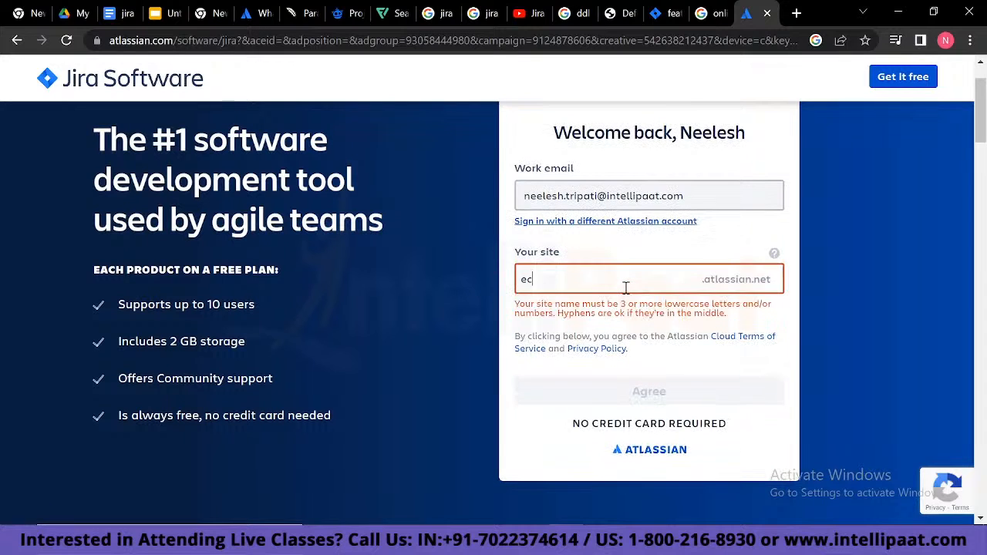
- Try flipkart as the Jira site name and clear the entry
{"action": "type", "text": "flipkart"}
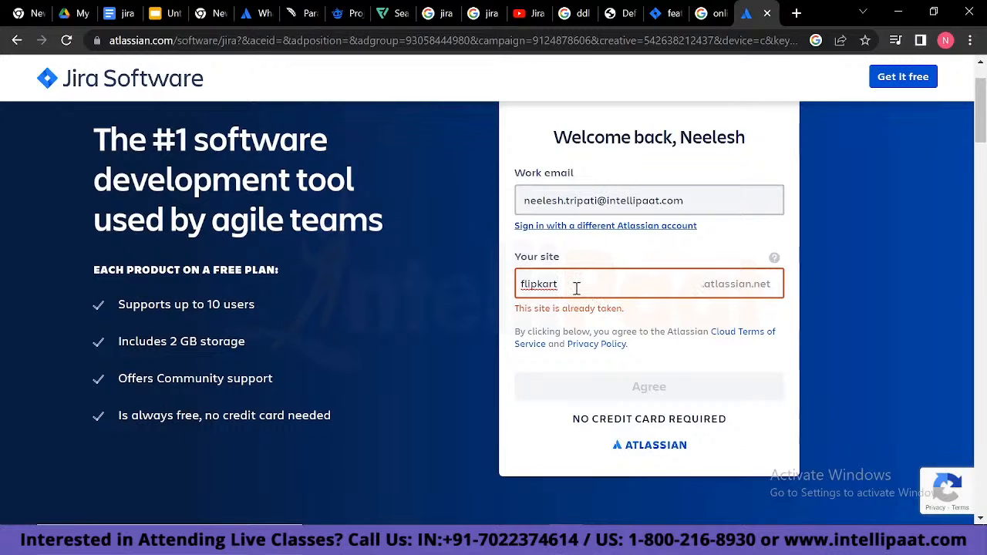
{"action": "key", "text": "BackSpace"}
{"action": "key", "text": "BackSpace"}
{"action": "key", "text": "BackSpace"}
{"action": "key", "text": "BackSpace"}
{"action": "key", "text": "BackSpace"}
{"action": "key", "text": "BackSpace"}
{"action": "key", "text": "BackSpace"}
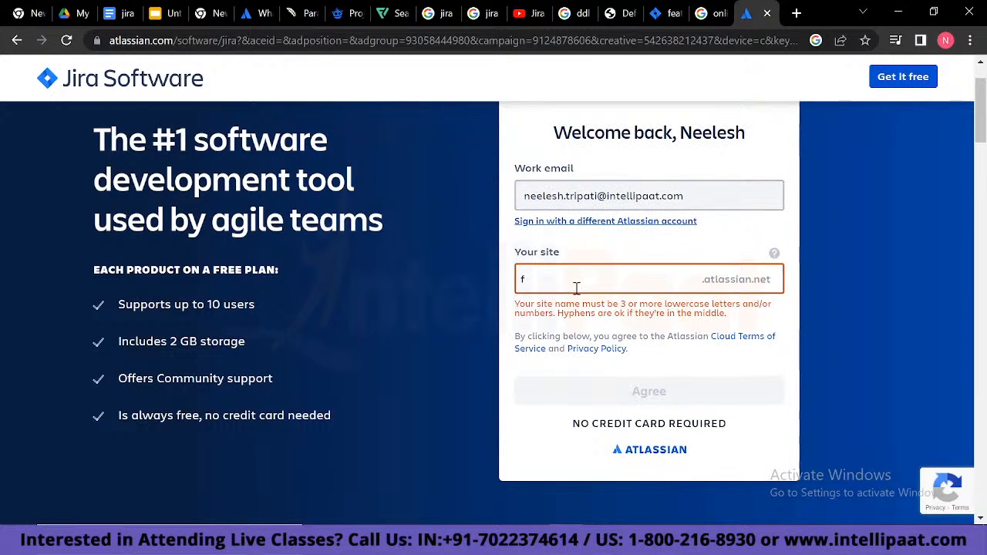
{"action": "key", "text": "BackSpace"}
- Set the site name to ecompay and agree to the terms to create the site
{"action": "type", "text": "ecom"}
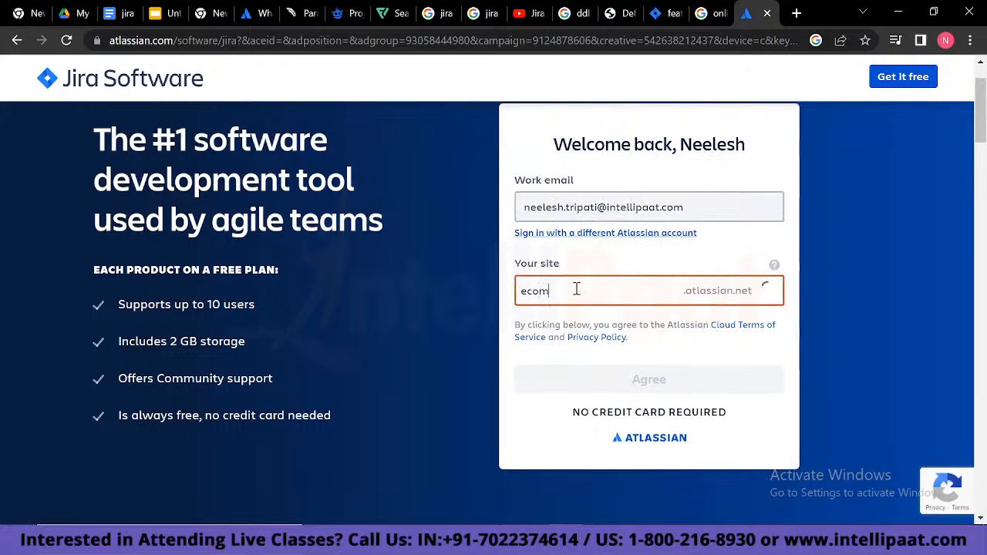
{"action": "type", "text": "pay"}
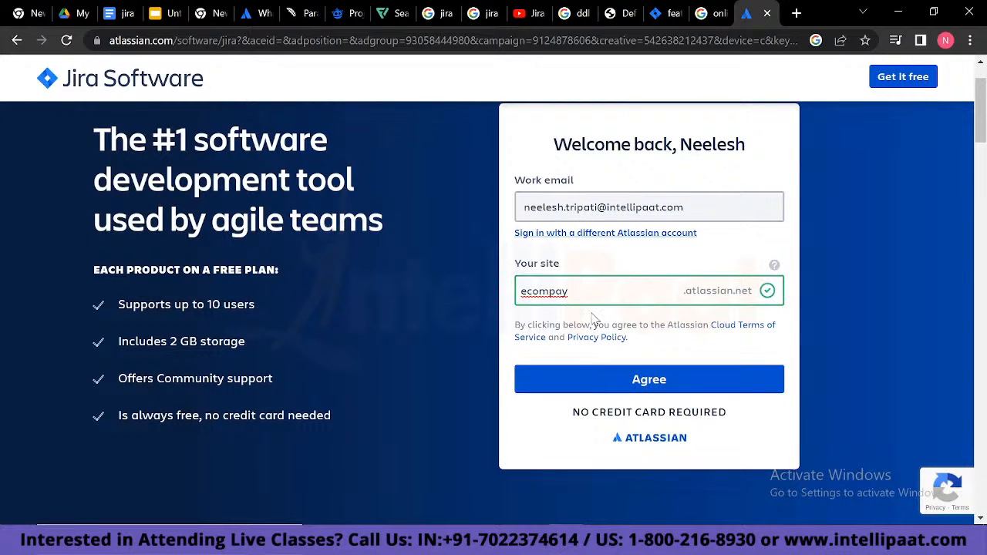
{"action": "left_click", "coordinate": [588, 382]}
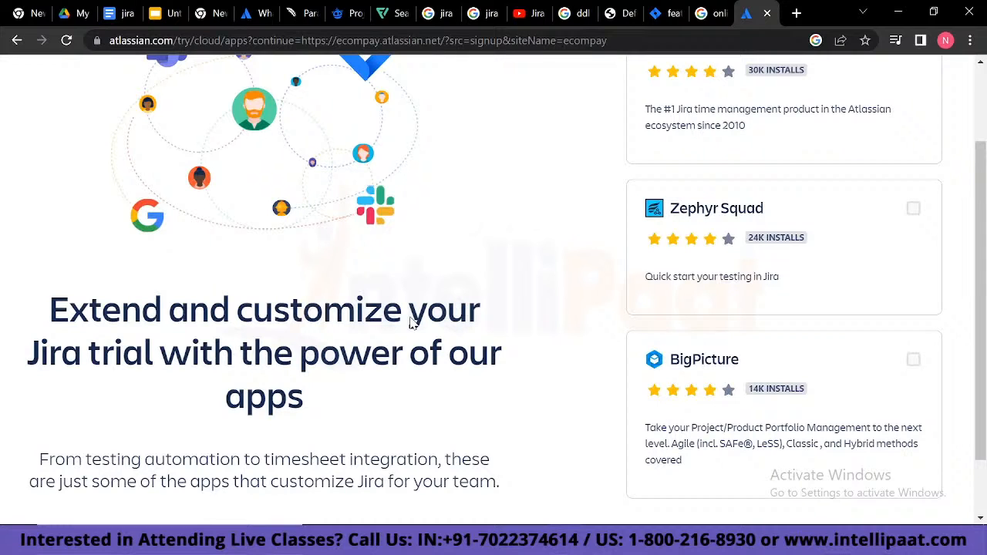
- Look over the suggested Jira trial apps and continue the setup without selecting any of them
{"action": "scroll", "coordinate": [216, 297], "scroll_direction": "up", "scroll_amount": 1}
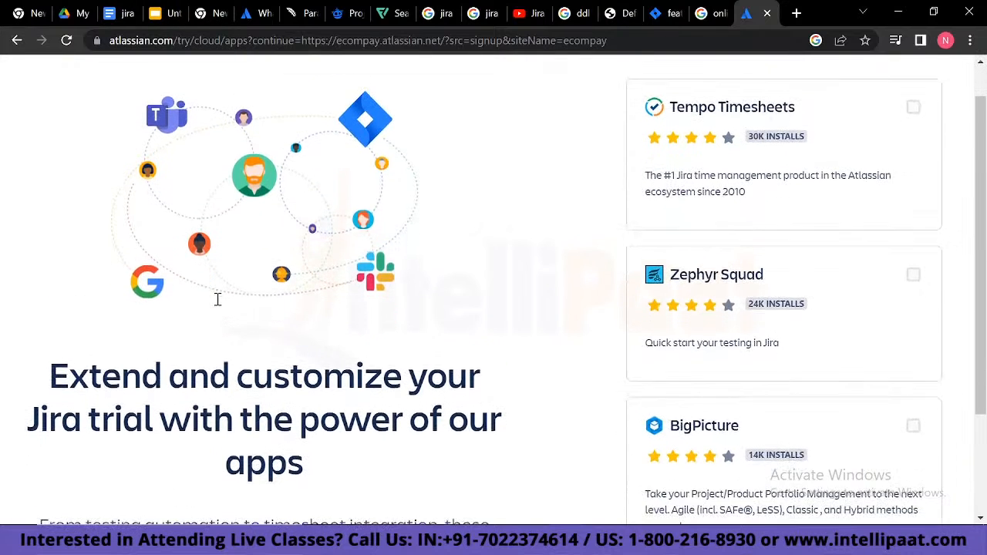
{"action": "scroll", "coordinate": [217, 299], "scroll_direction": "down", "scroll_amount": 2}
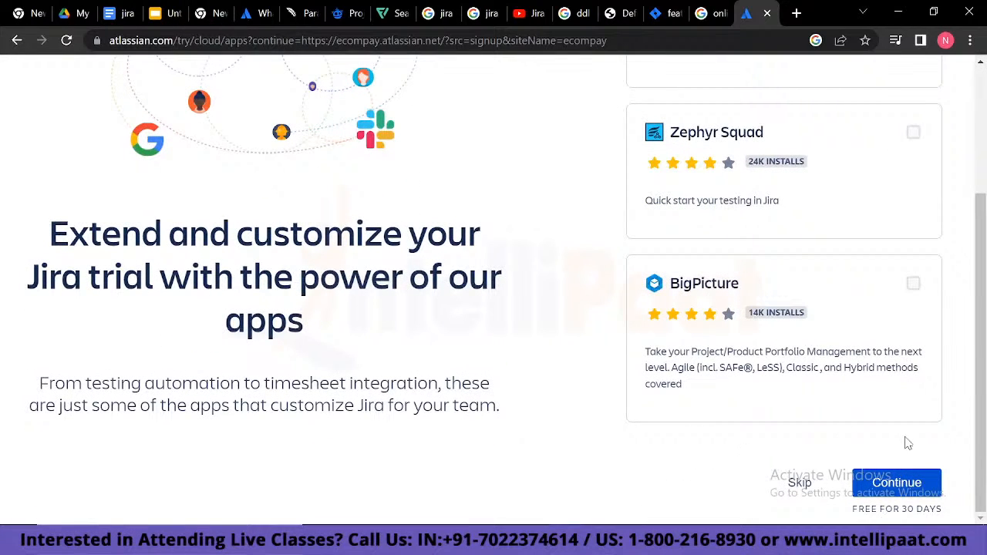
{"action": "left_click", "coordinate": [896, 481]}
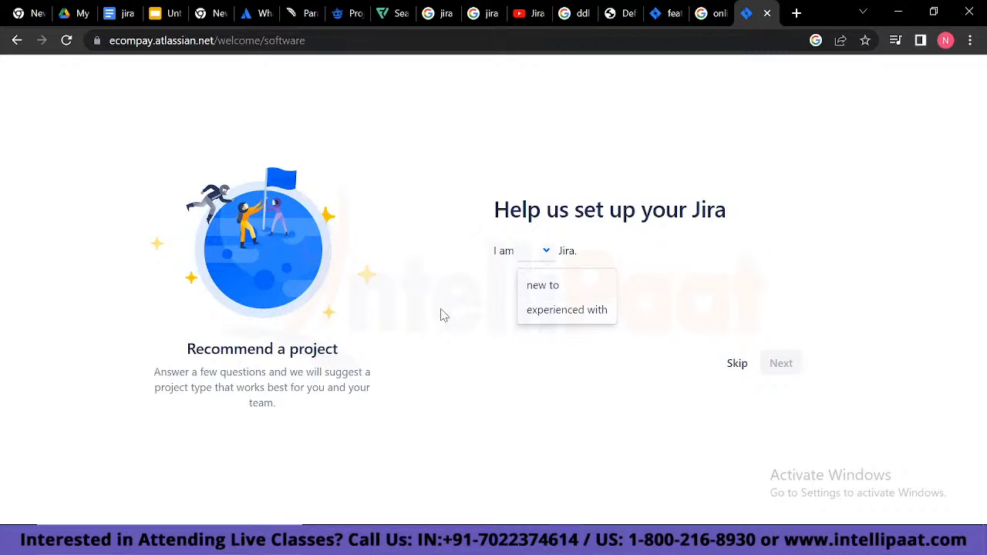
- Answer the setup questions with new to Jira, experienced with agile methodologies, working on features and a tight schedule, and proceed
{"action": "left_click", "coordinate": [542, 285]}
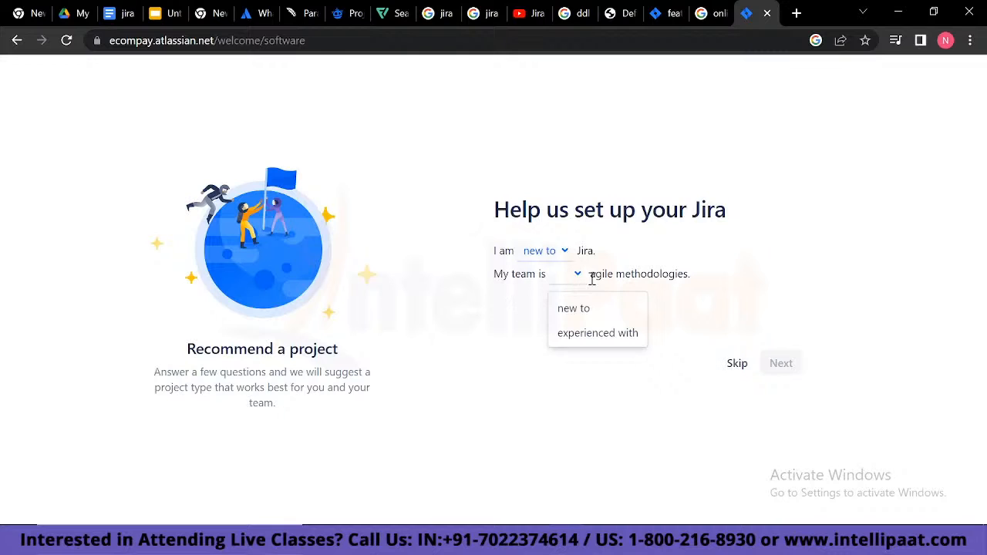
{"action": "left_click", "coordinate": [600, 333]}
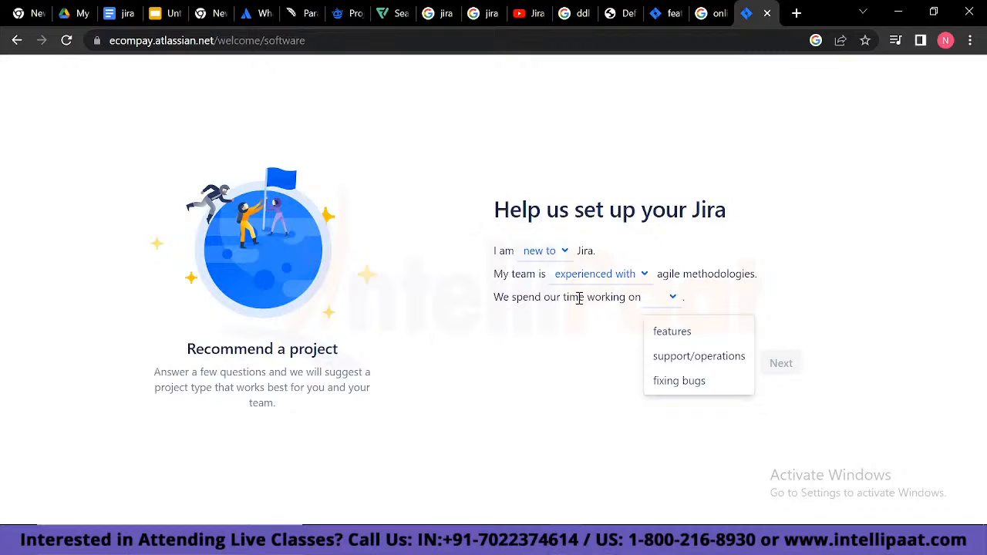
{"action": "left_click", "coordinate": [659, 331]}
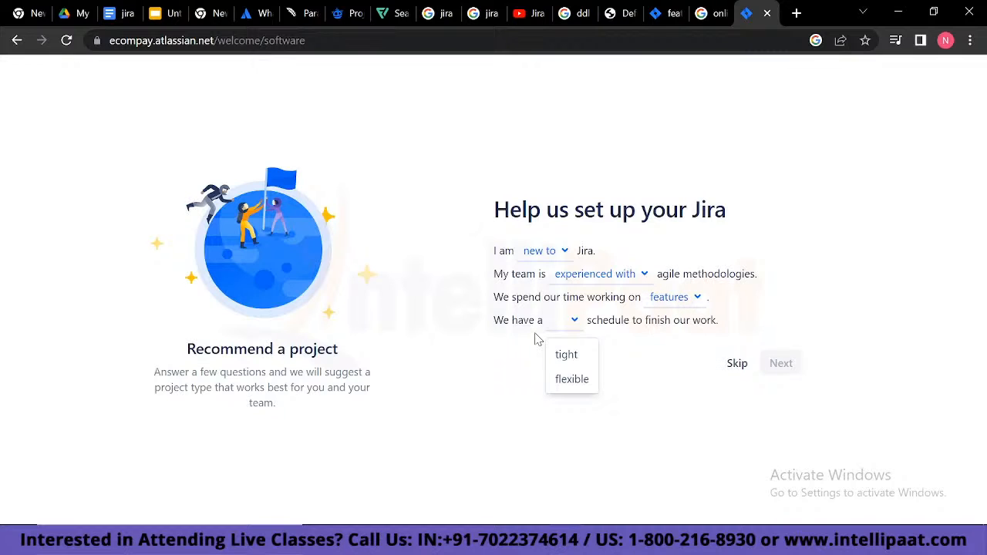
{"action": "left_click", "coordinate": [566, 354]}
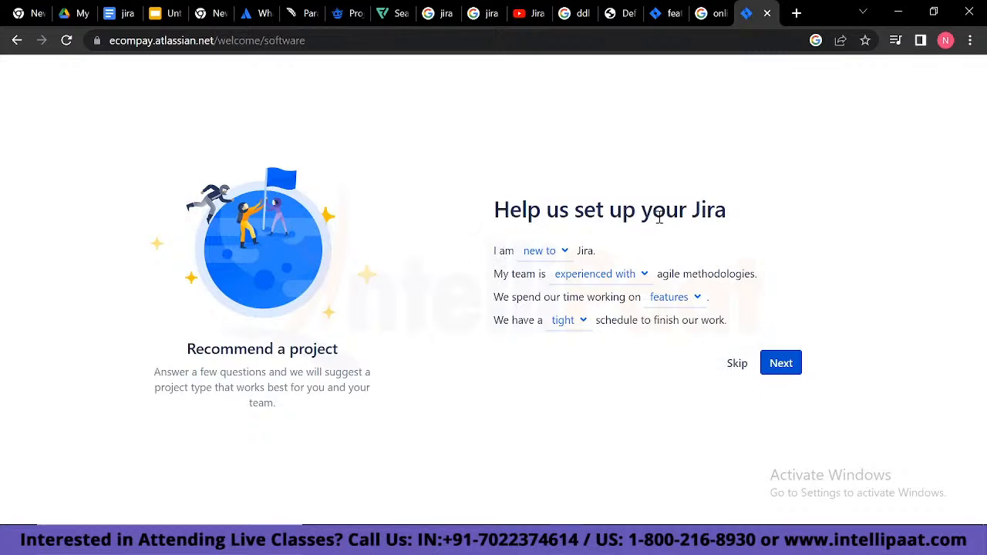
{"action": "left_click", "coordinate": [772, 369]}
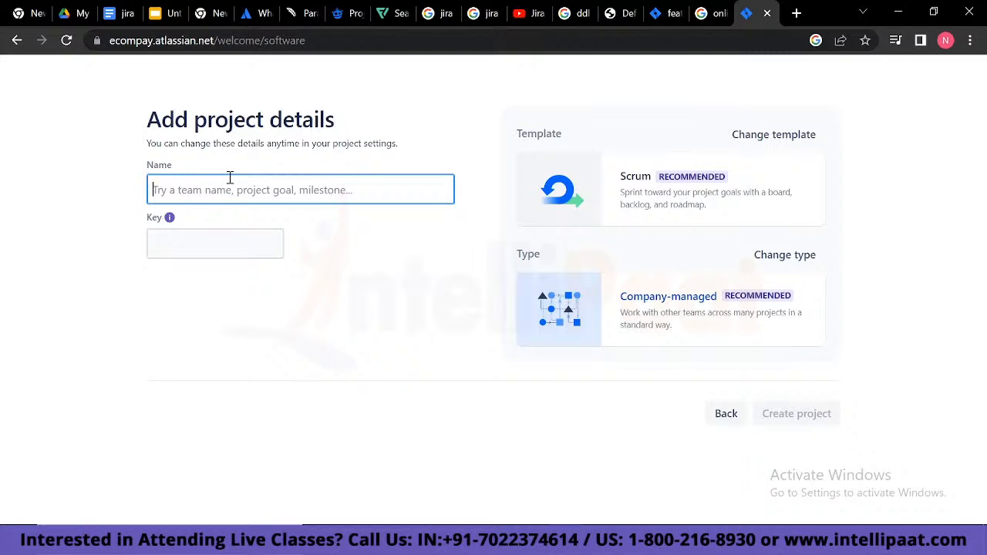
- Name the project ecomm_payment_features and create it with the recommended Scrum template and company-managed type
{"action": "type", "text": "Ecomm"}
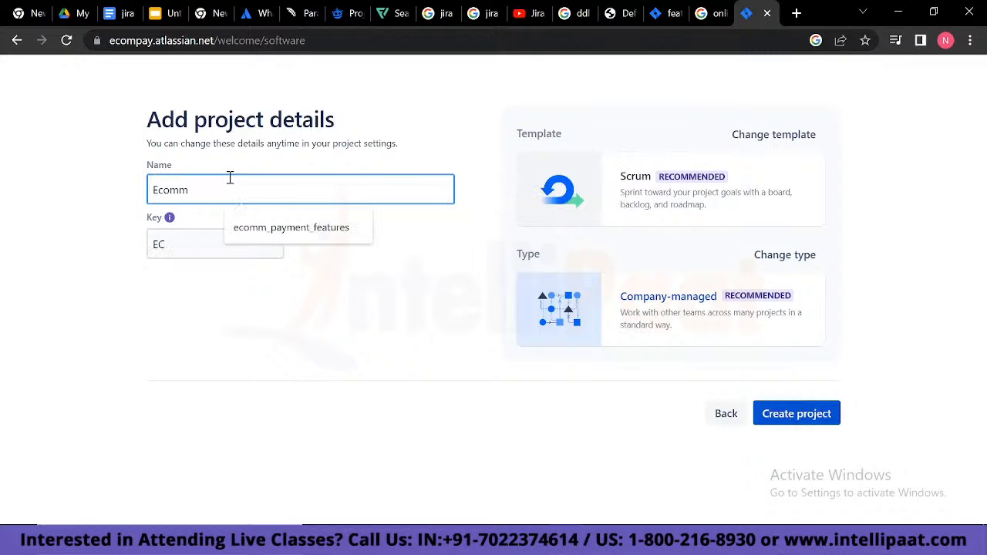
{"action": "left_click", "coordinate": [255, 230]}
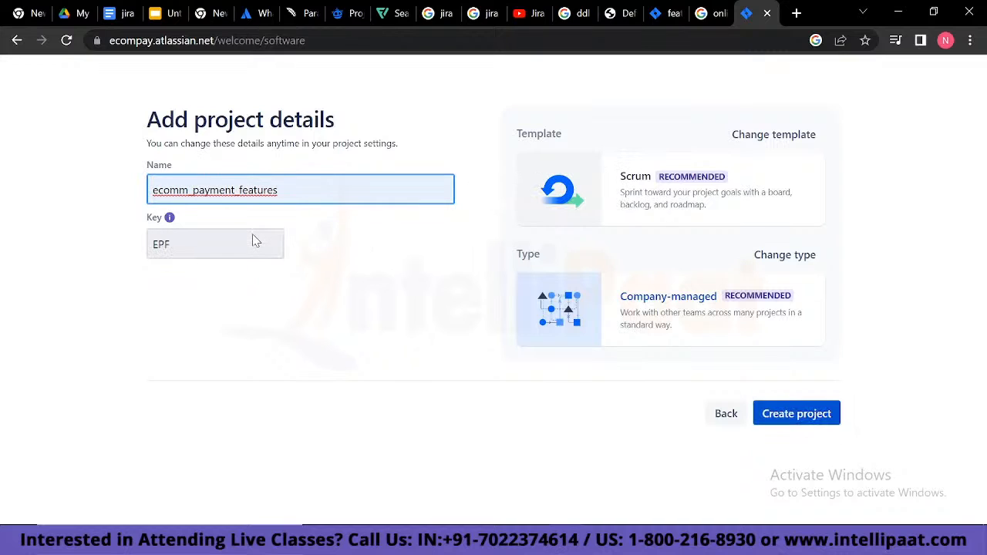
{"action": "left_click", "coordinate": [821, 423]}
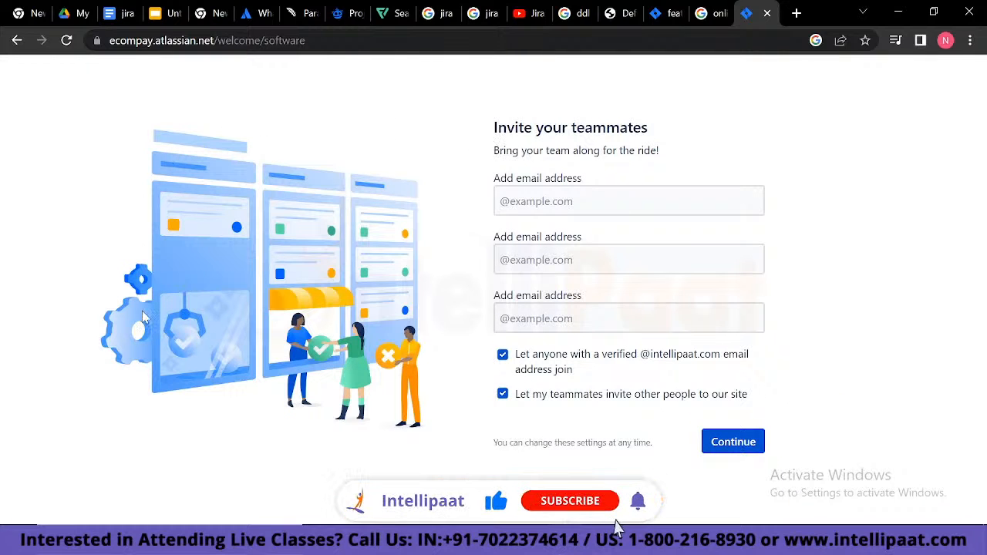
- Fill in a teammate's e-mail address as the first invitation, using the suggested entry
{"action": "left_click", "coordinate": [545, 202]}
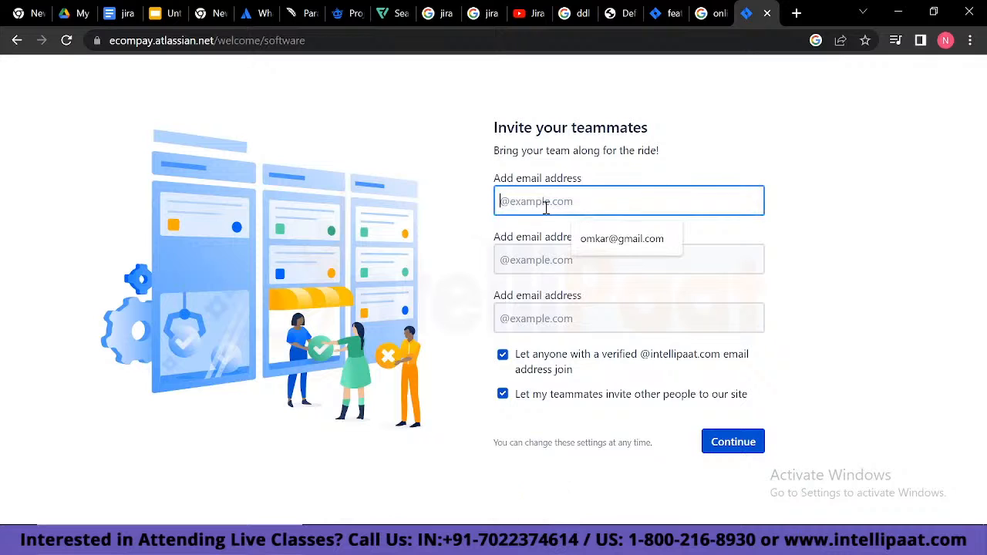
{"action": "left_click", "coordinate": [626, 247]}
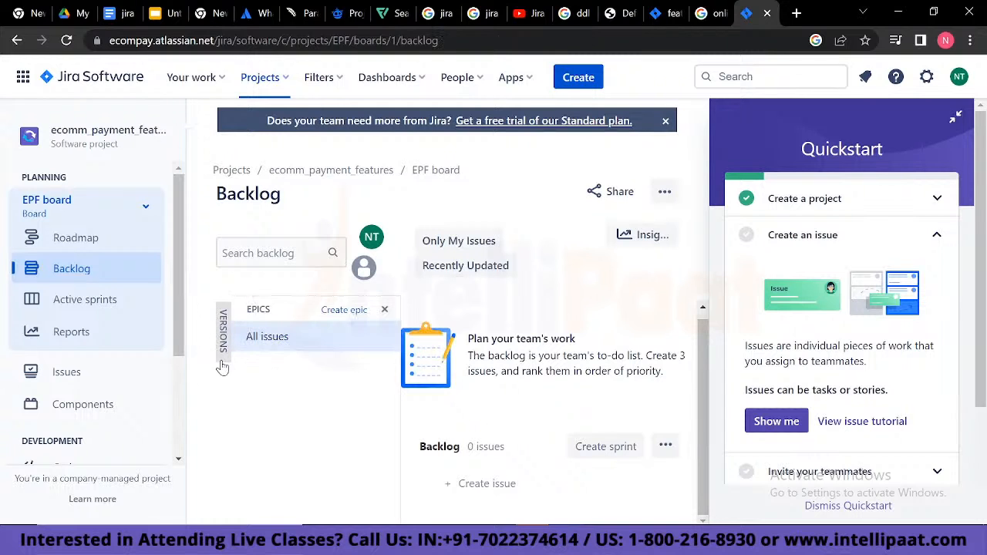
- Start creating a new epic from the backlog's epics list
{"action": "left_click", "coordinate": [339, 310]}
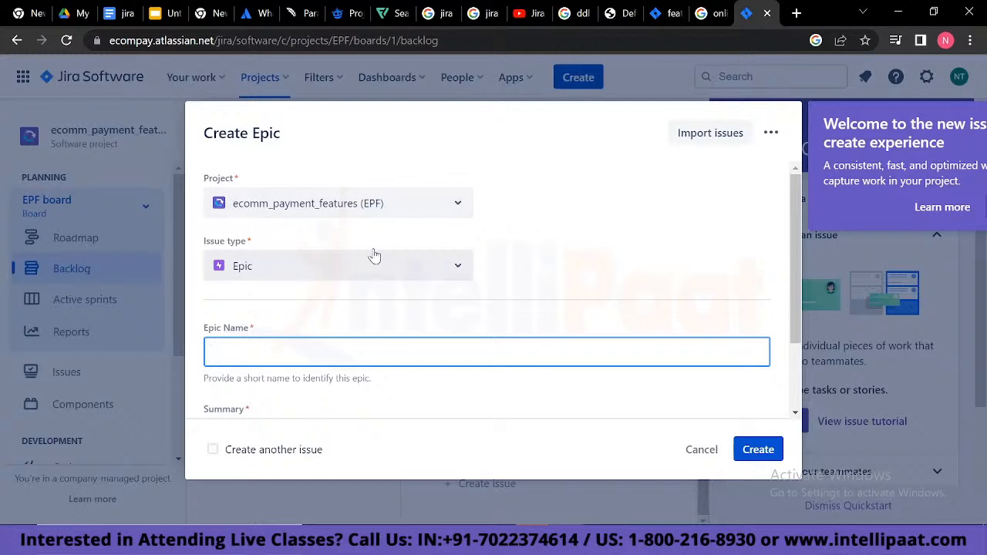
{"action": "left_click", "coordinate": [450, 270]}
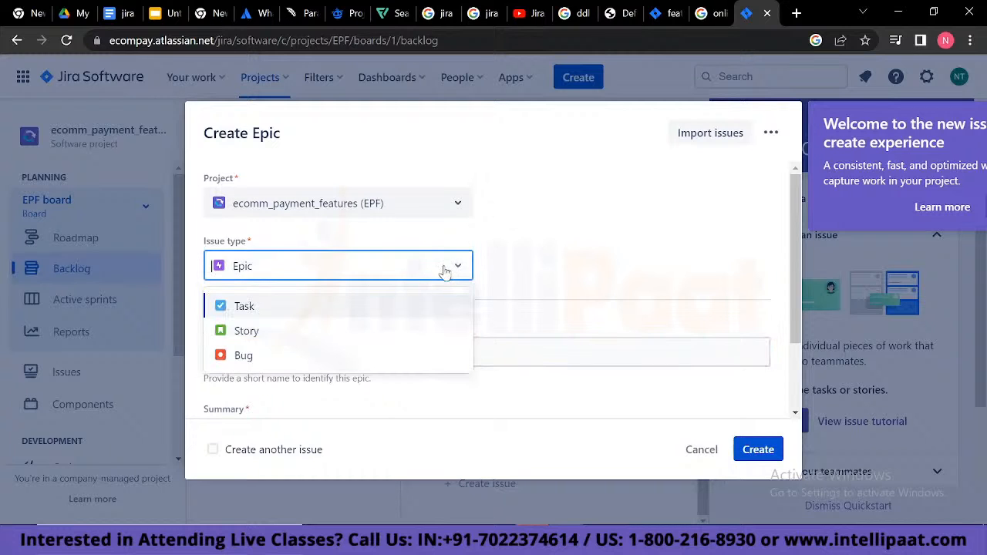
{"action": "left_click", "coordinate": [348, 340]}
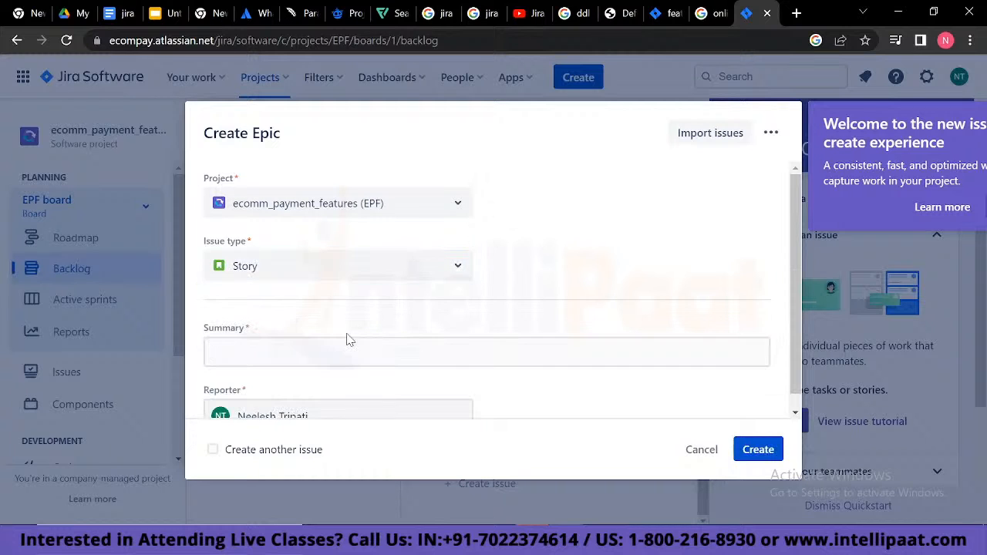
{"action": "scroll", "coordinate": [348, 337], "scroll_direction": "down", "scroll_amount": 1}
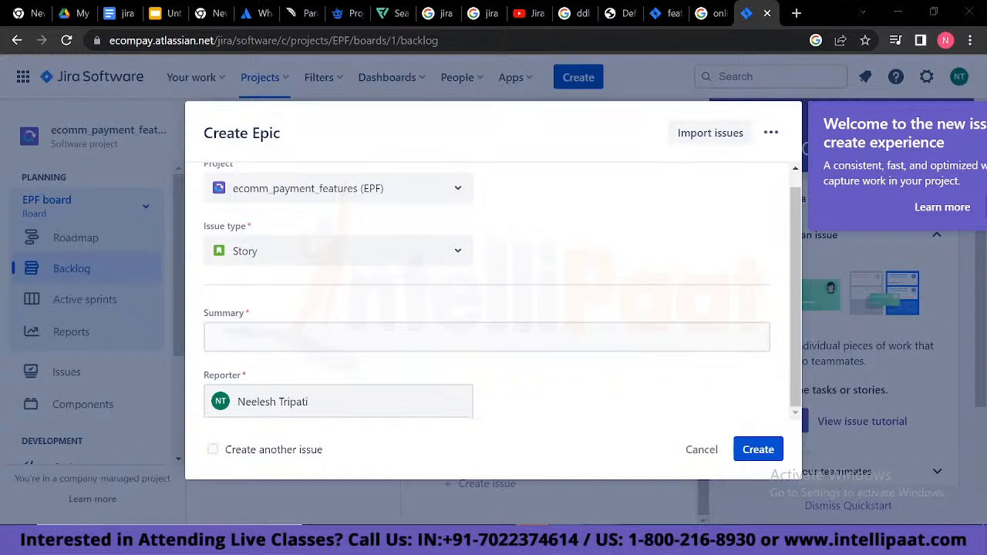
{"action": "key", "text": "alt+Tab"}
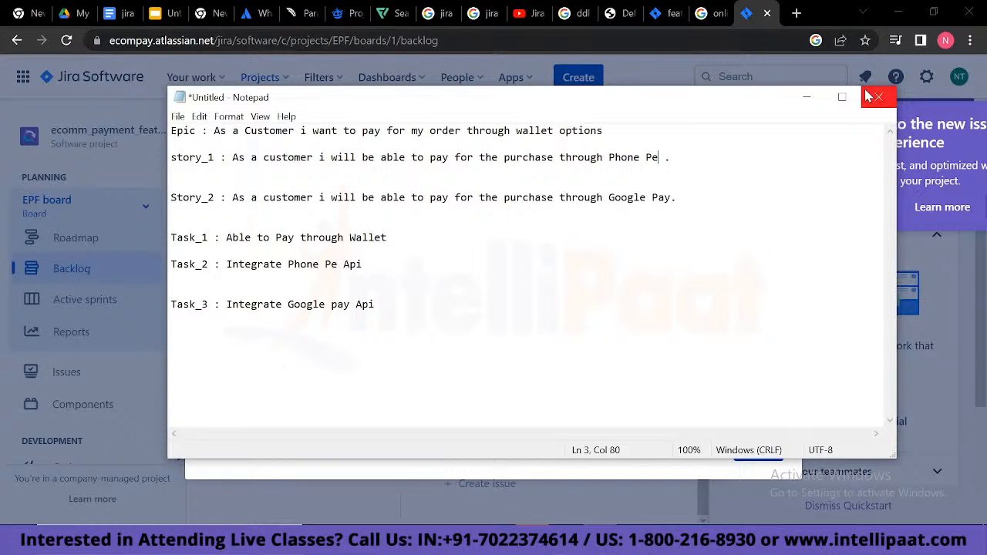
{"action": "left_click", "coordinate": [813, 98]}
{"action": "left_click", "coordinate": [447, 255]}
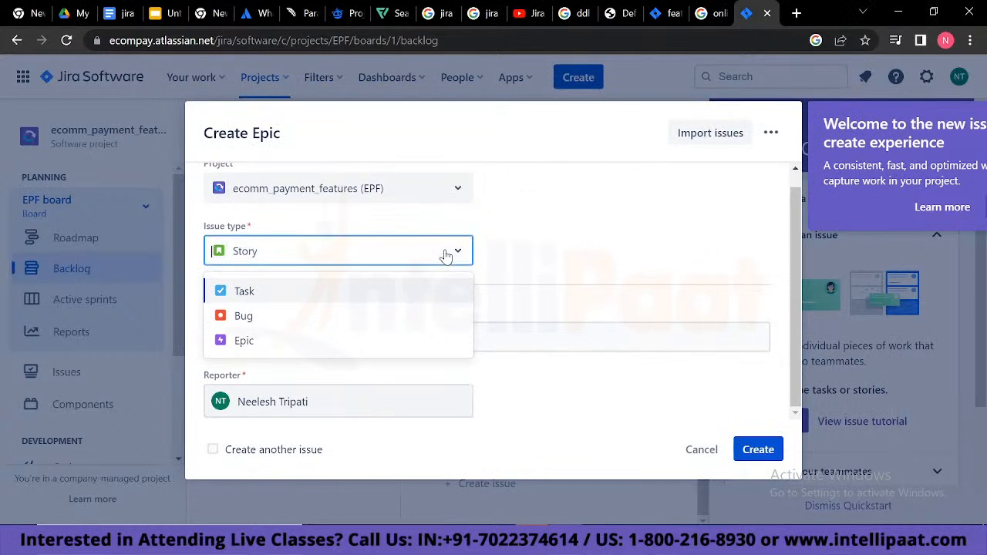
{"action": "left_click", "coordinate": [346, 340]}
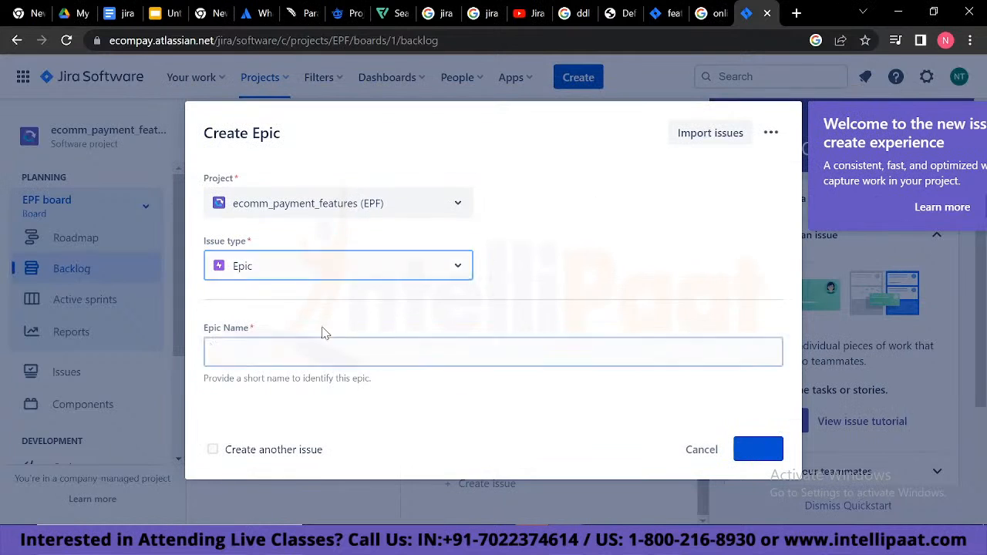
- Name the epic onlinewallet_1
{"action": "left_click", "coordinate": [285, 354]}
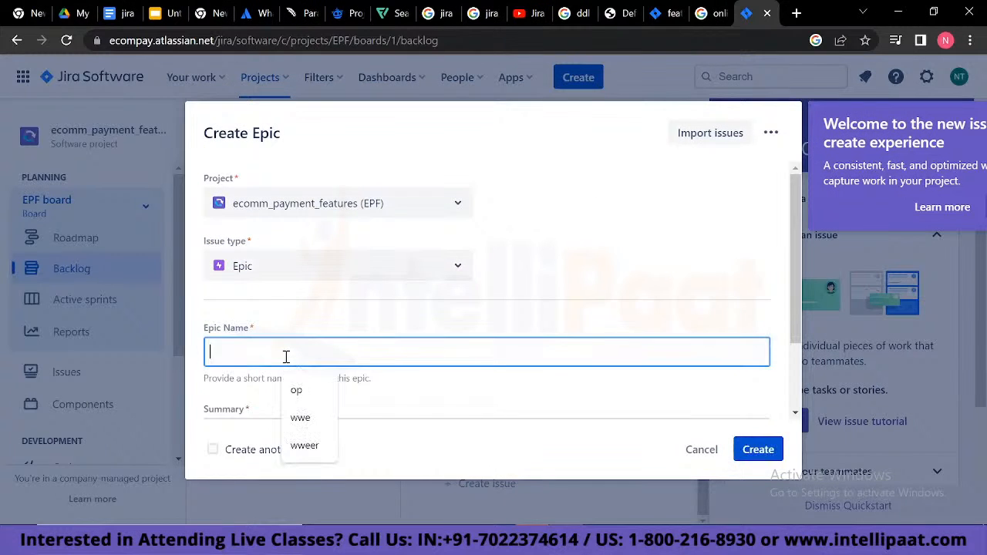
{"action": "type", "text": "onlinewallet_1"}
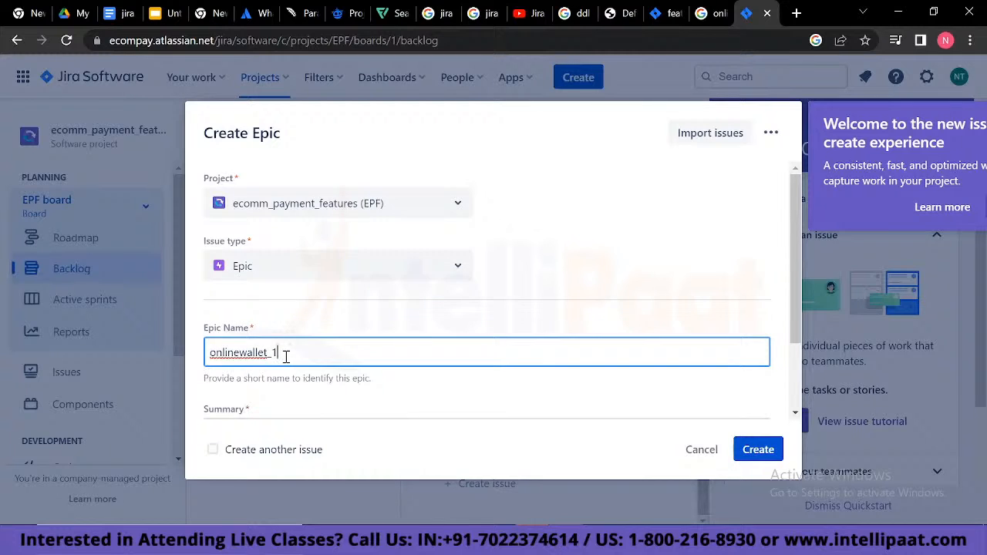
- Switch to Notepad, copy the epic text "As a Customer i want to pay for my order through wallet options" and uncover the epic's Summary field
{"action": "scroll", "coordinate": [285, 355], "scroll_direction": "down", "scroll_amount": 2}
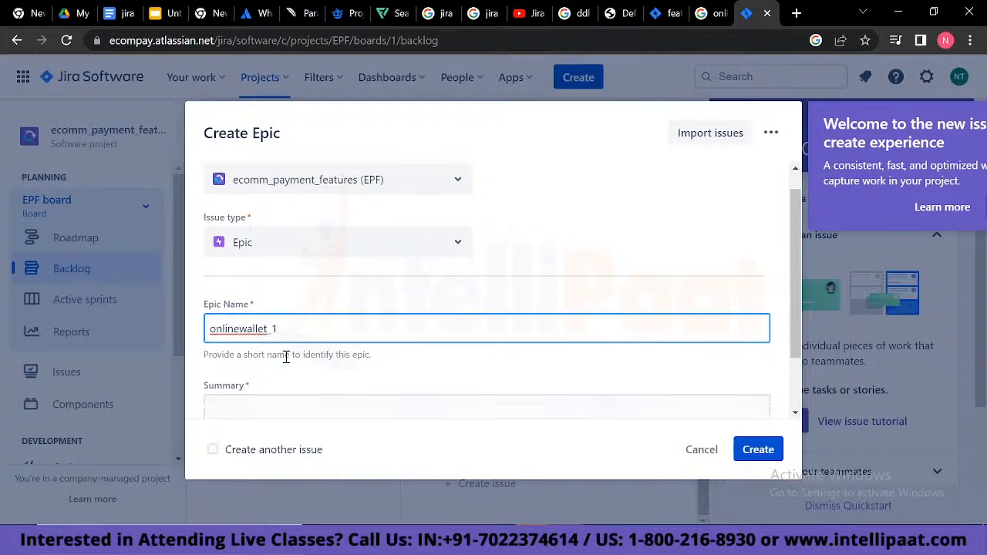
{"action": "key", "text": "alt+Tab"}
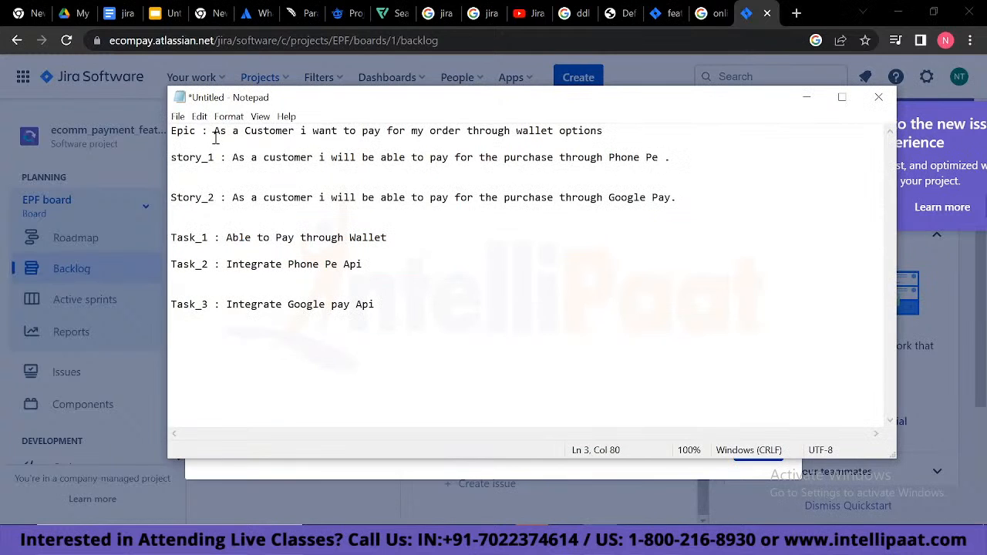
{"action": "left_click_drag", "start_coordinate": [214, 135], "coordinate": [632, 147]}
{"action": "key", "text": "ctrl+c"}
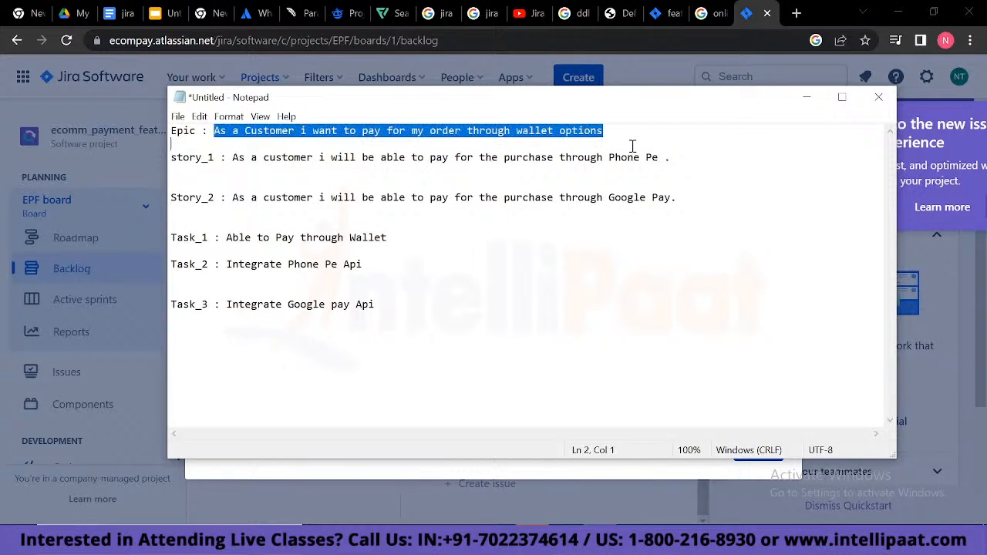
{"action": "left_click_drag", "start_coordinate": [709, 106], "coordinate": [869, 408]}
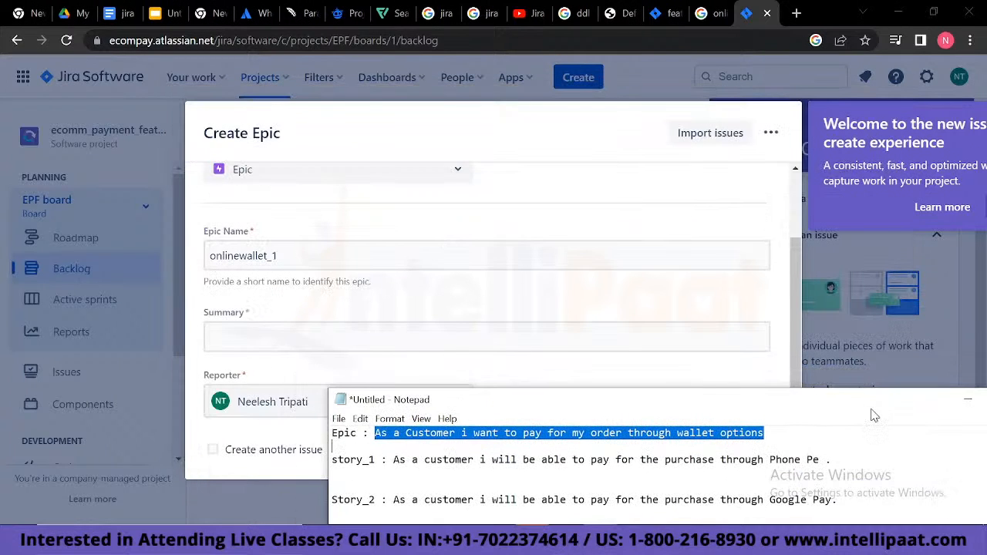
- Paste the copied customer wallet-payment text as the epic's summary in Jira and create the epic
{"action": "left_click", "coordinate": [437, 340]}
{"action": "key", "text": "ctrl+v"}
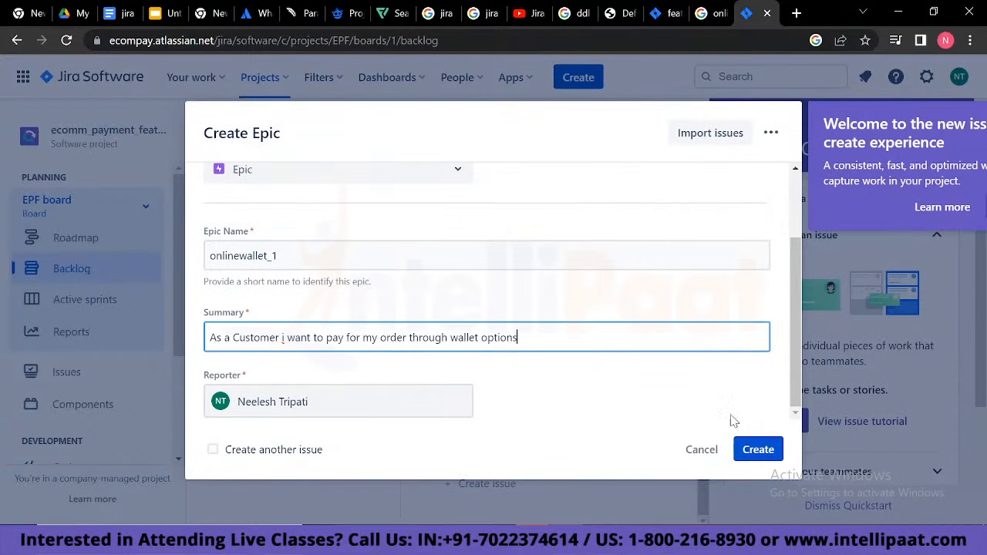
{"action": "left_click", "coordinate": [759, 451]}
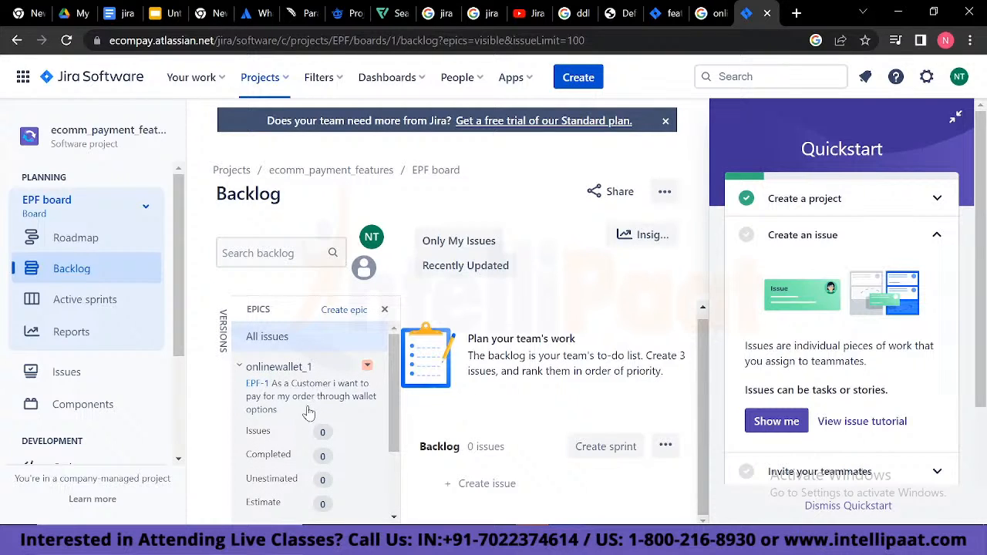
- Start creating an issue in the onlinewallet_1 epic and set its issue type to Story
{"action": "scroll", "coordinate": [309, 414], "scroll_direction": "down", "scroll_amount": 2}
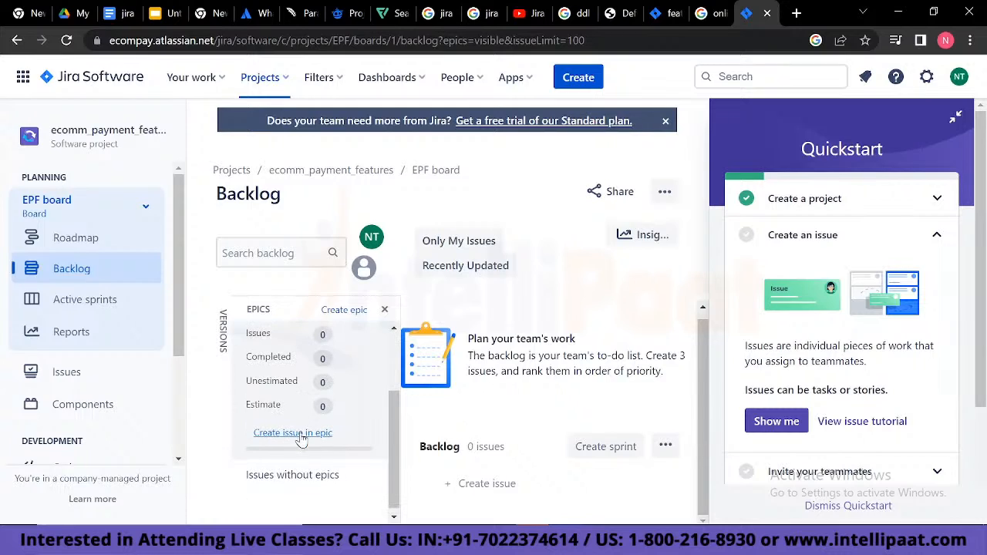
{"action": "left_click", "coordinate": [300, 433]}
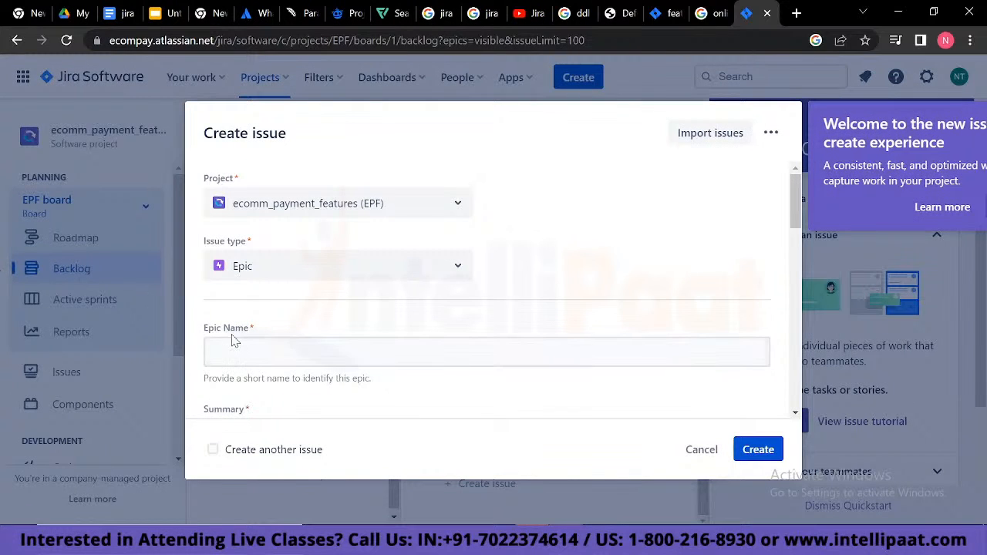
{"action": "scroll", "coordinate": [231, 350], "scroll_direction": "down", "scroll_amount": 3}
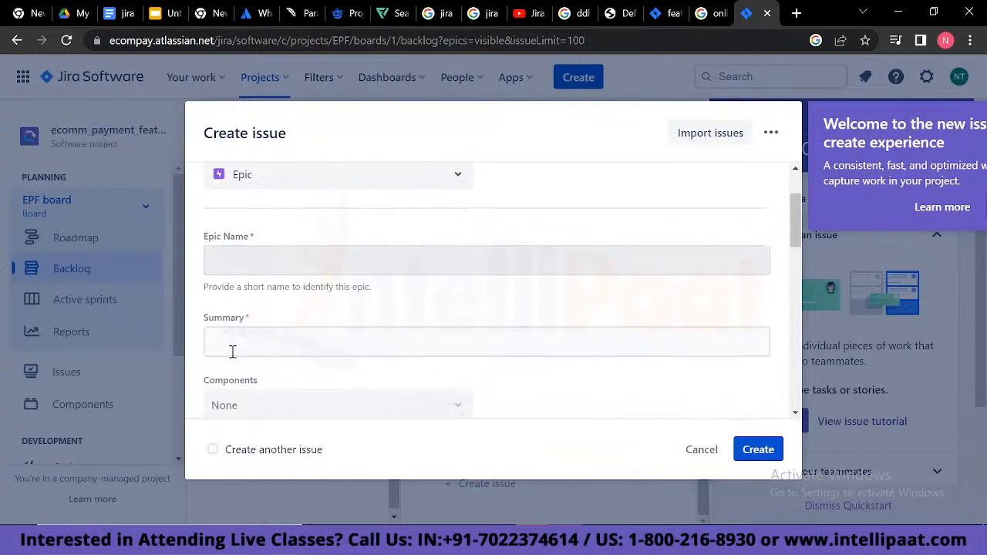
{"action": "scroll", "coordinate": [269, 309], "scroll_direction": "up", "scroll_amount": 1}
{"action": "left_click", "coordinate": [393, 221]}
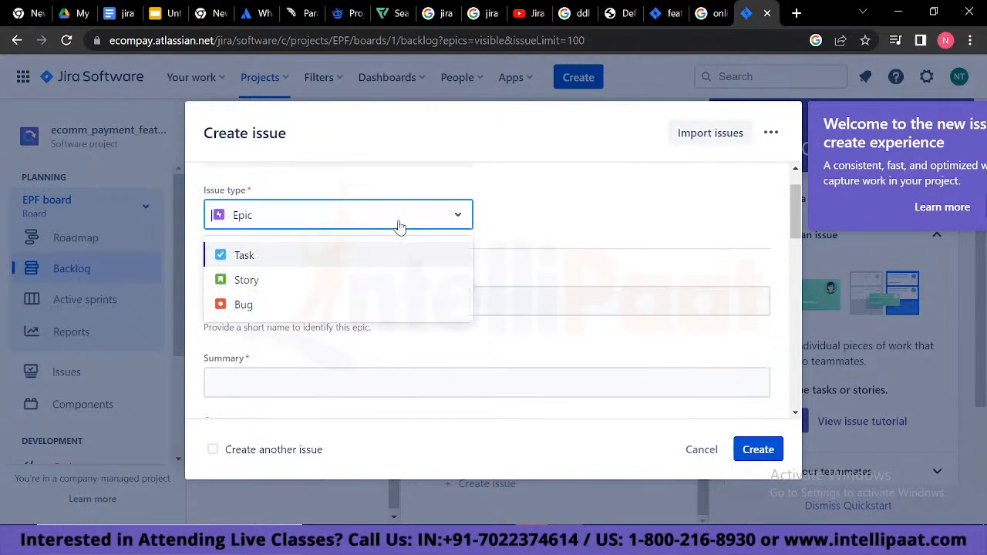
{"action": "left_click", "coordinate": [346, 281]}
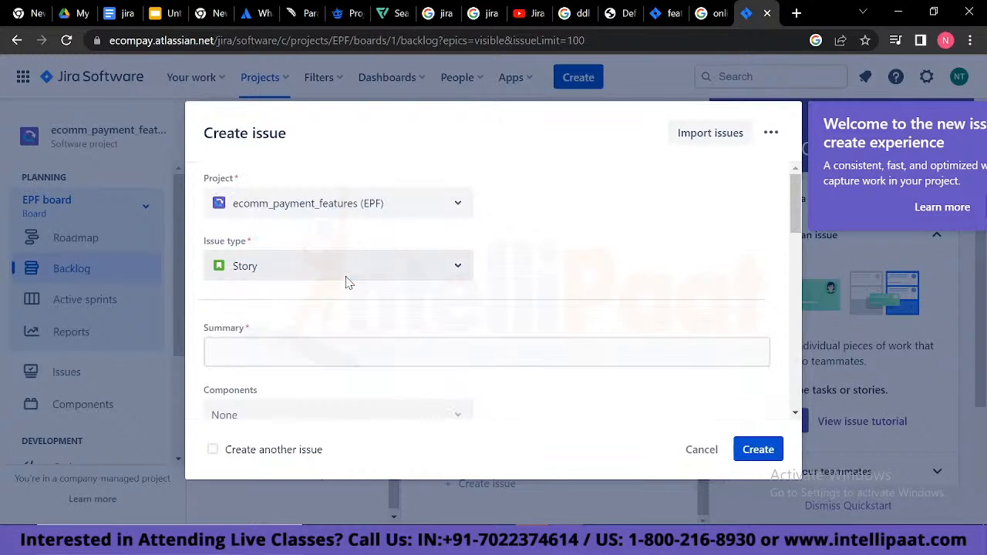
{"action": "scroll", "coordinate": [249, 363], "scroll_direction": "down", "scroll_amount": 2}
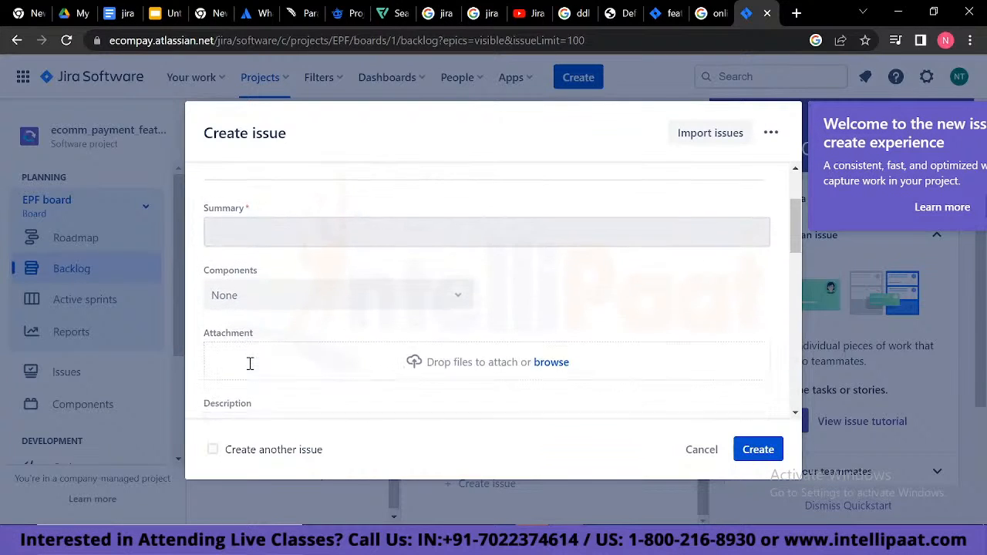
- Copy "As a customer i will be able to pay for the purchase through Phone Pe ." from Notepad into the Jira story's summary
{"action": "key", "text": "alt+Tab"}
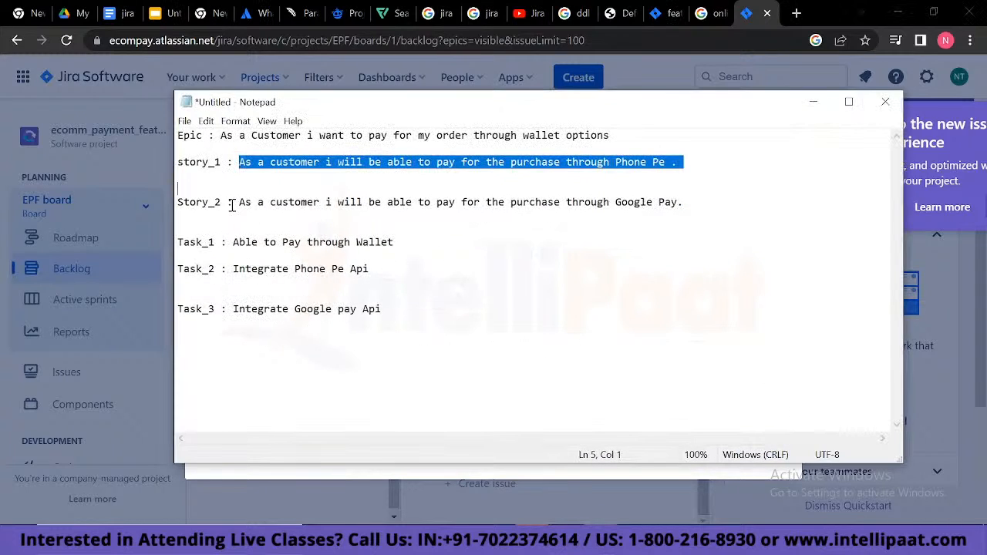
{"action": "left_click", "coordinate": [252, 185]}
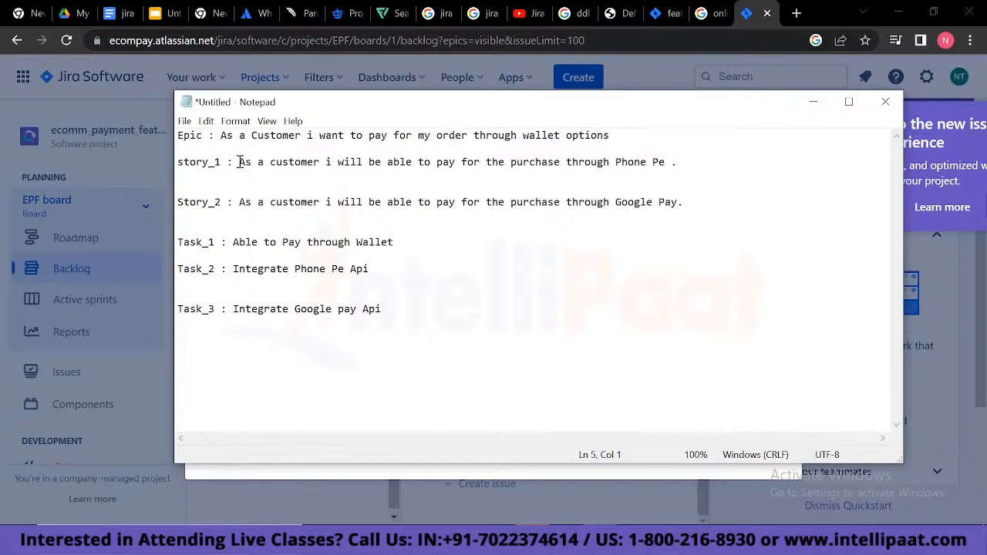
{"action": "left_click_drag", "start_coordinate": [240, 162], "coordinate": [690, 164]}
{"action": "key", "text": "ctrl+c"}
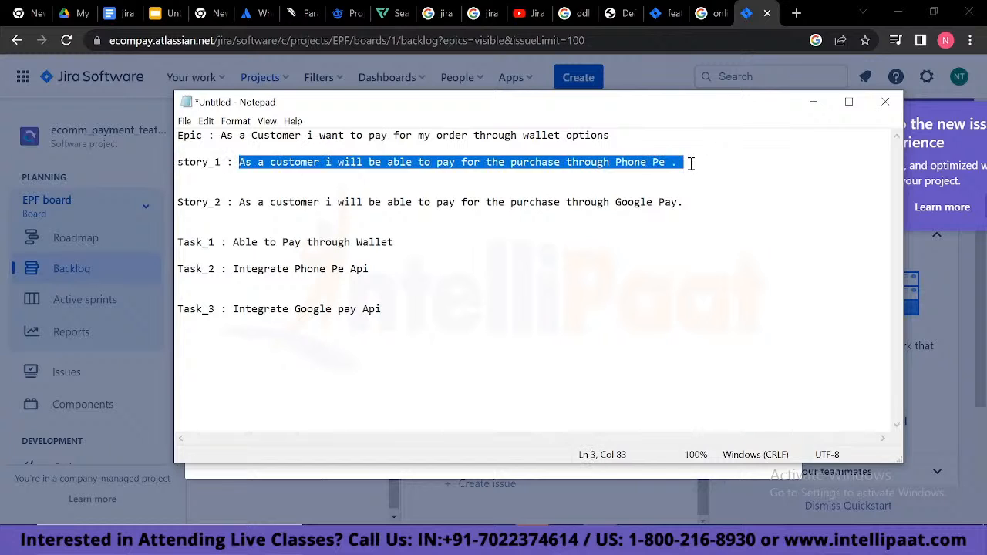
{"action": "left_click", "coordinate": [813, 102]}
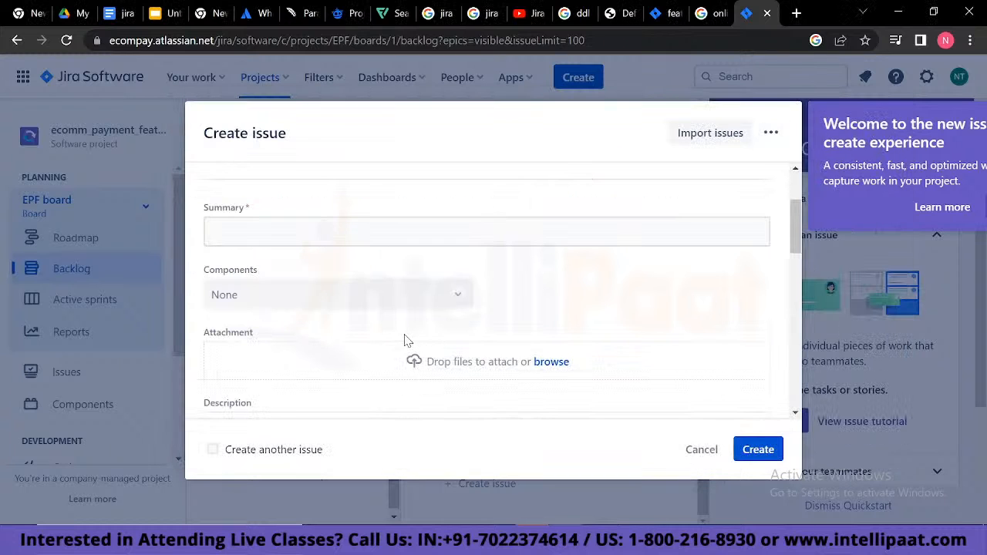
{"action": "left_click", "coordinate": [339, 231]}
{"action": "key", "text": "ctrl+v"}
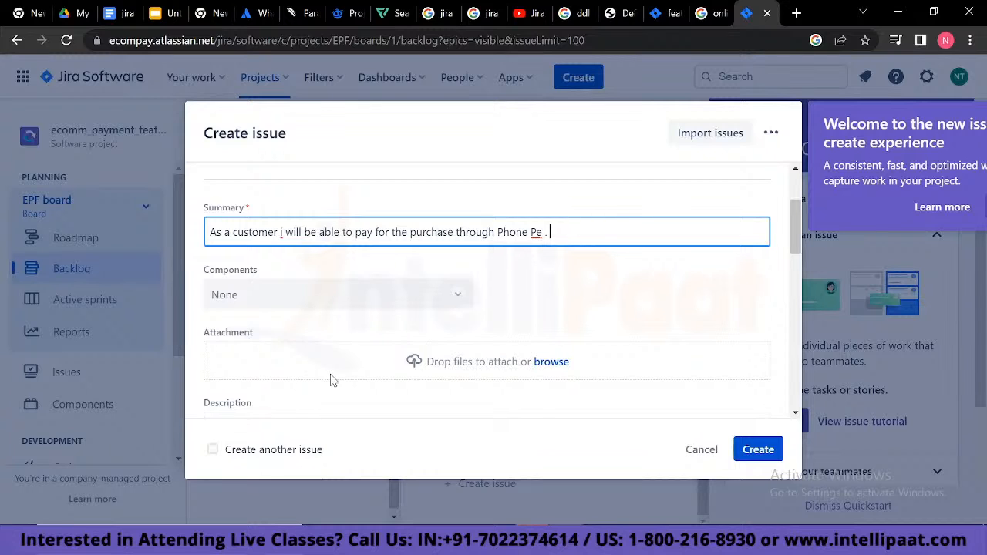
- Examine the Phone Pe story's remaining fields, including components, linked issues, assignee and the available priority levels
{"action": "scroll", "coordinate": [337, 375], "scroll_direction": "down", "scroll_amount": 2}
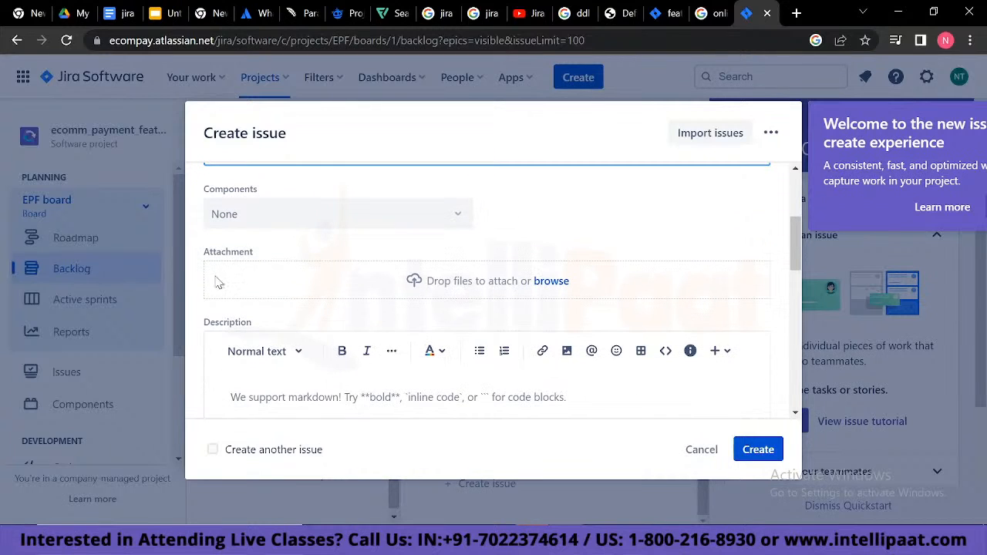
{"action": "mouse_move", "coordinate": [249, 213]}
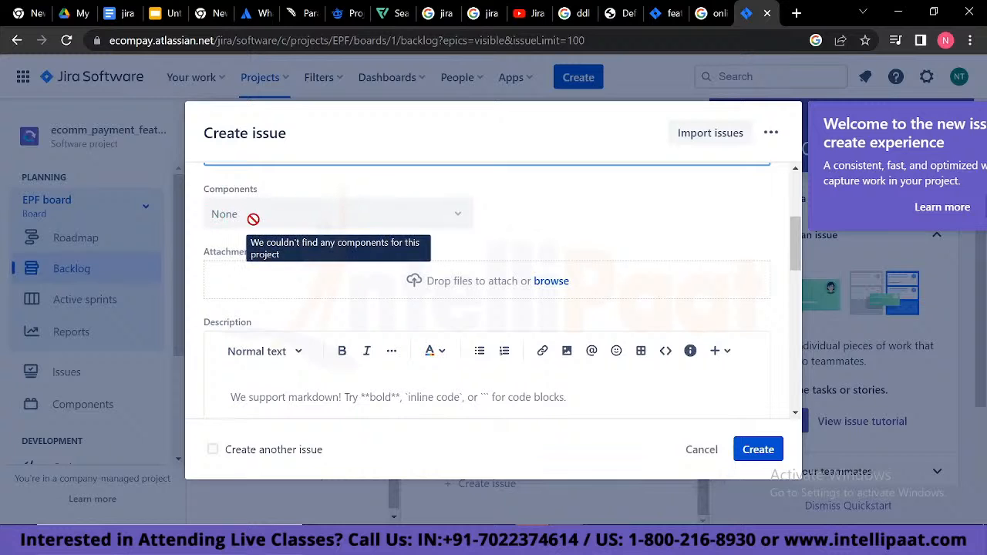
{"action": "scroll", "coordinate": [406, 311], "scroll_direction": "down", "scroll_amount": 4}
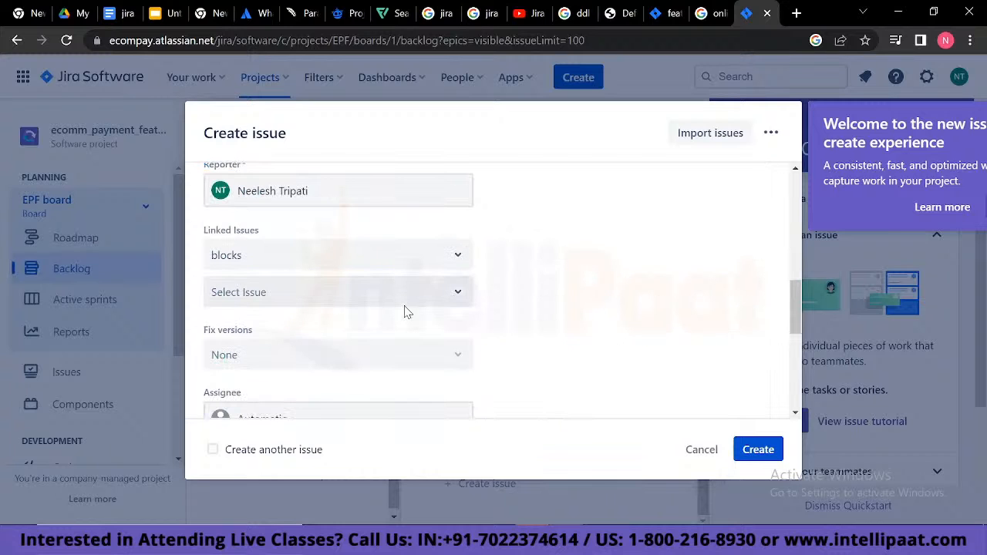
{"action": "scroll", "coordinate": [406, 312], "scroll_direction": "up", "scroll_amount": 5}
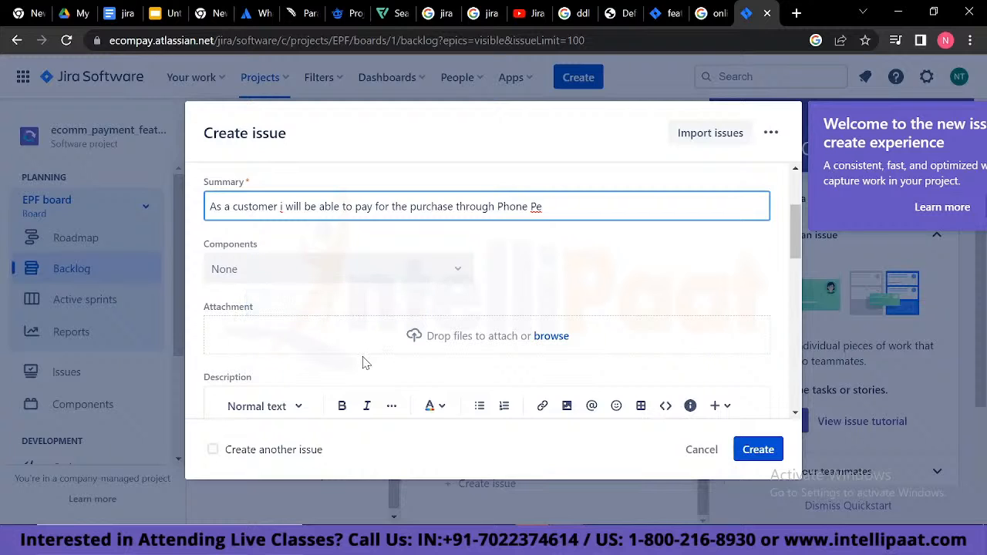
{"action": "scroll", "coordinate": [365, 362], "scroll_direction": "down", "scroll_amount": 5}
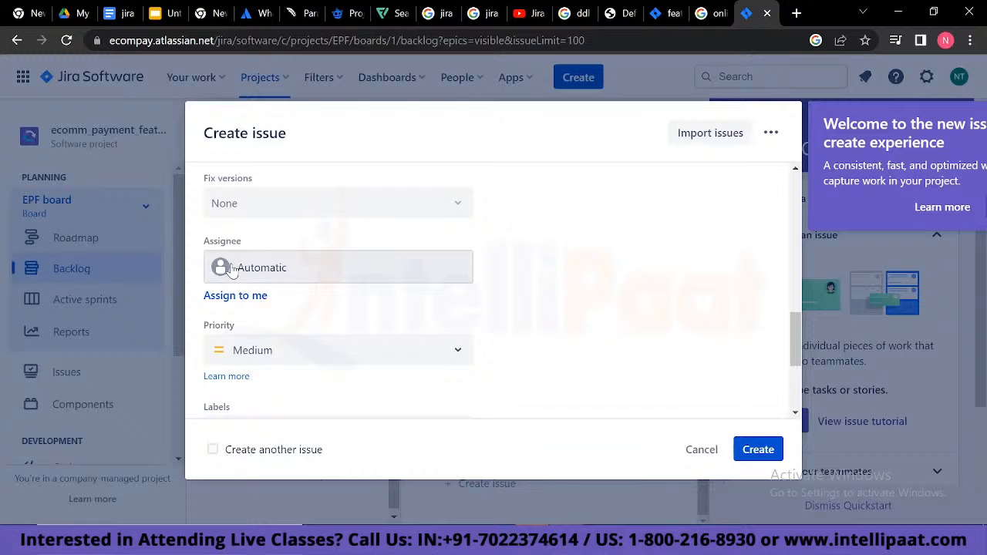
{"action": "scroll", "coordinate": [232, 270], "scroll_direction": "down", "scroll_amount": 1}
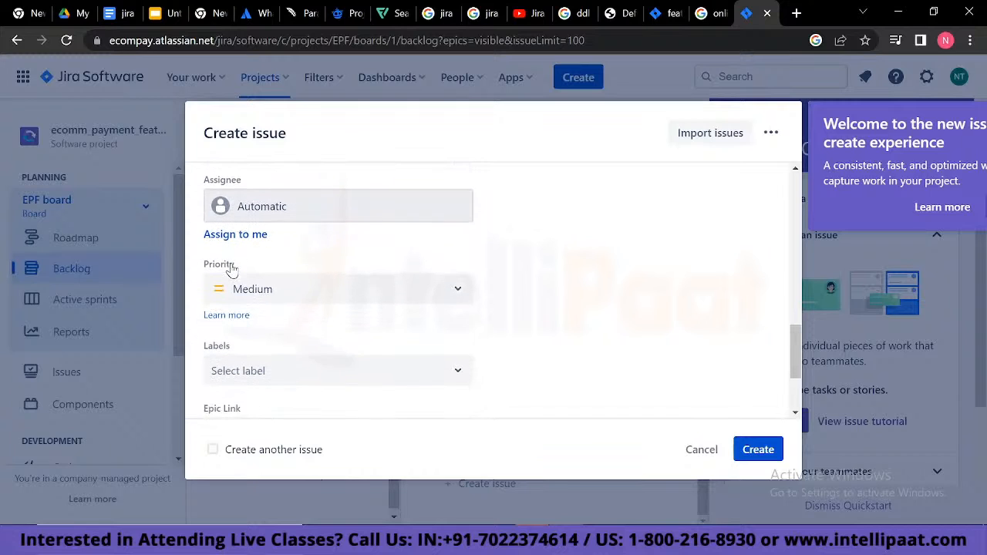
{"action": "left_click", "coordinate": [389, 277]}
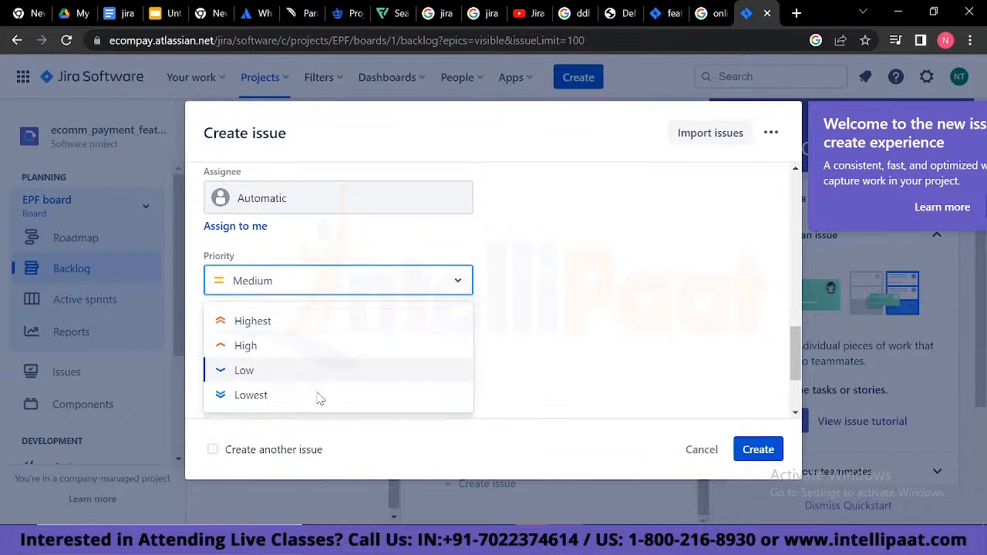
{"action": "left_click", "coordinate": [551, 324]}
{"action": "scroll", "coordinate": [552, 323], "scroll_direction": "down", "scroll_amount": 1}
{"action": "scroll", "coordinate": [552, 324], "scroll_direction": "down", "scroll_amount": 2}
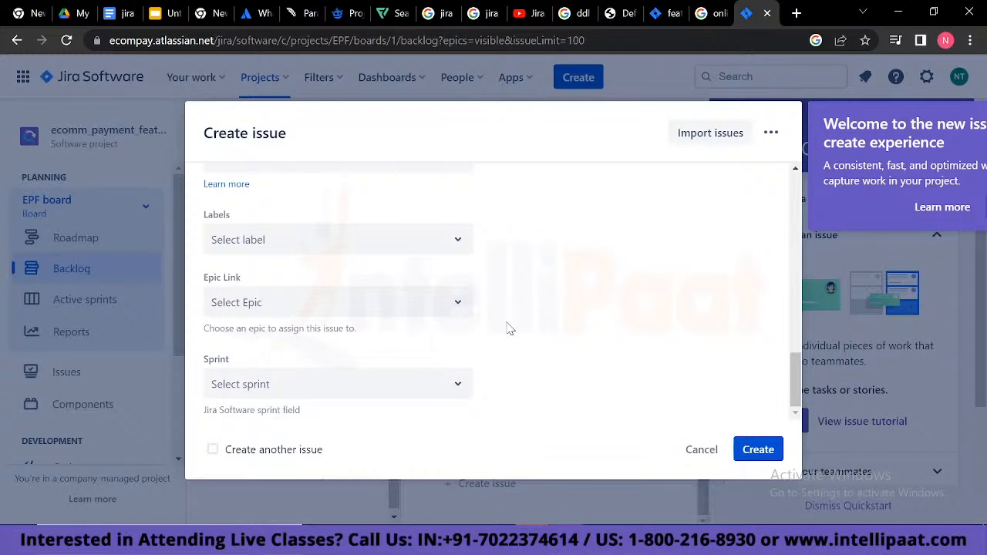
- Link the Phone Pe story to the onlinewallet_1 epic and create it
{"action": "left_click", "coordinate": [438, 302]}
{"action": "left_click", "coordinate": [458, 305]}
{"action": "left_click", "coordinate": [337, 408]}
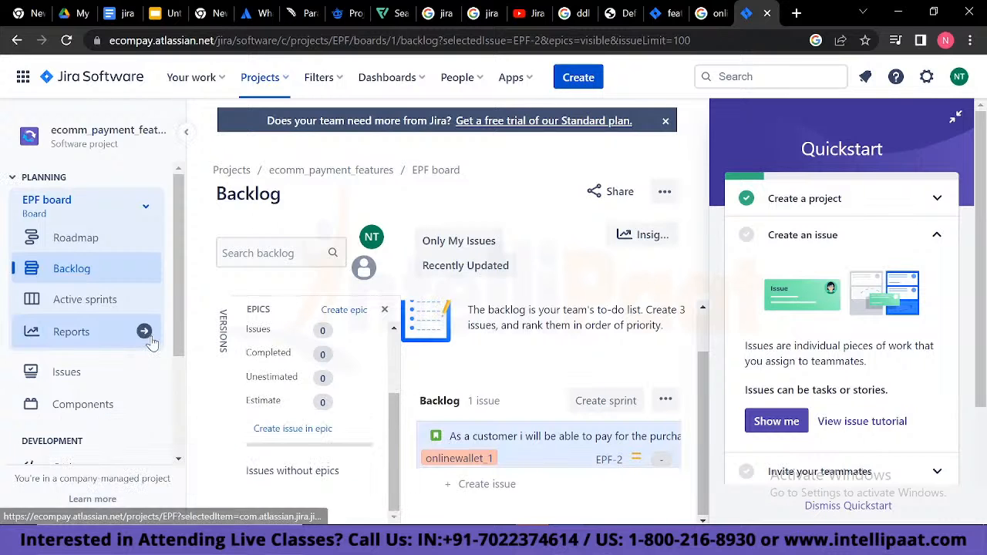
- Start another onlinewallet_1 story with Notepad's Story_2 text as summary: "As a customer i will be able to pay for the purchase through Google Pay."
{"action": "left_click", "coordinate": [321, 429]}
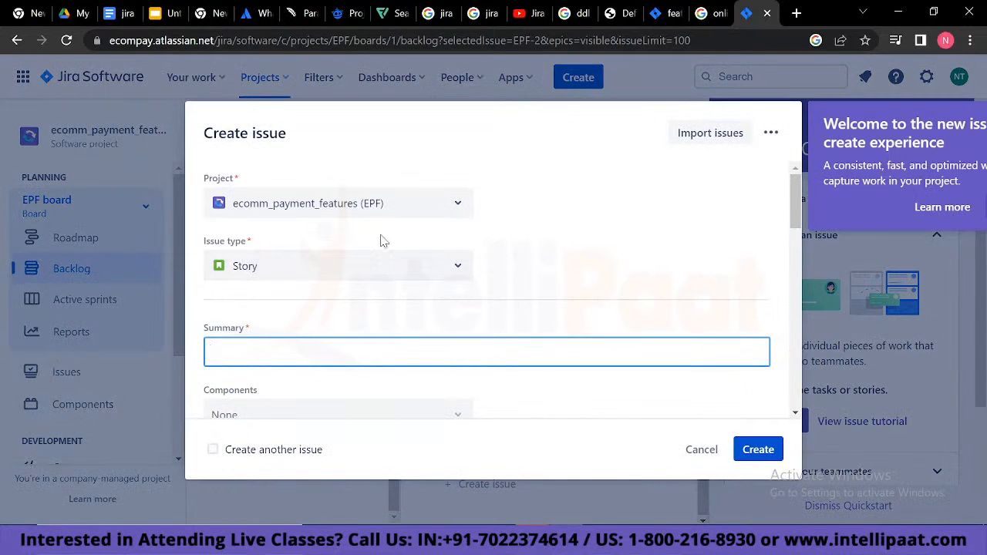
{"action": "key", "text": "alt+Tab"}
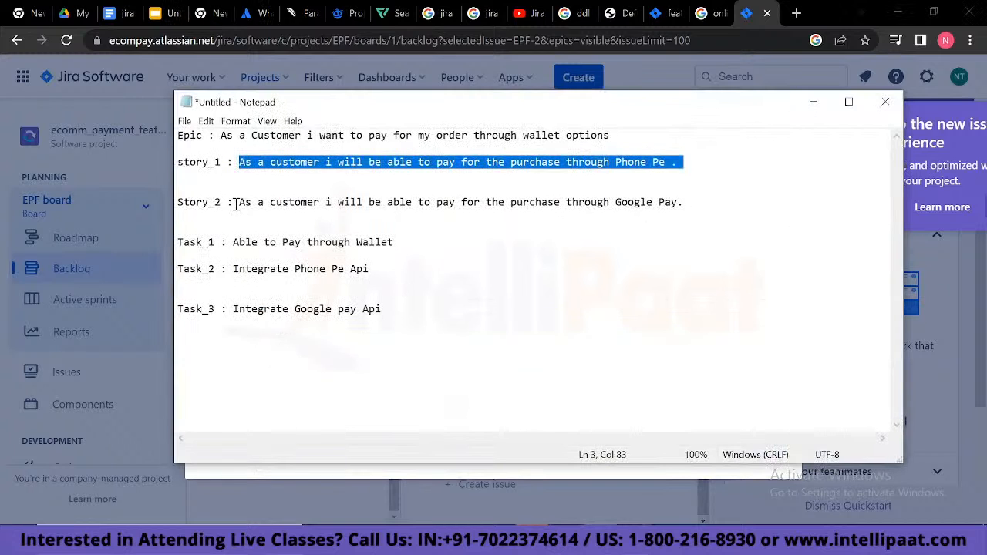
{"action": "left_click_drag", "start_coordinate": [235, 201], "coordinate": [686, 217]}
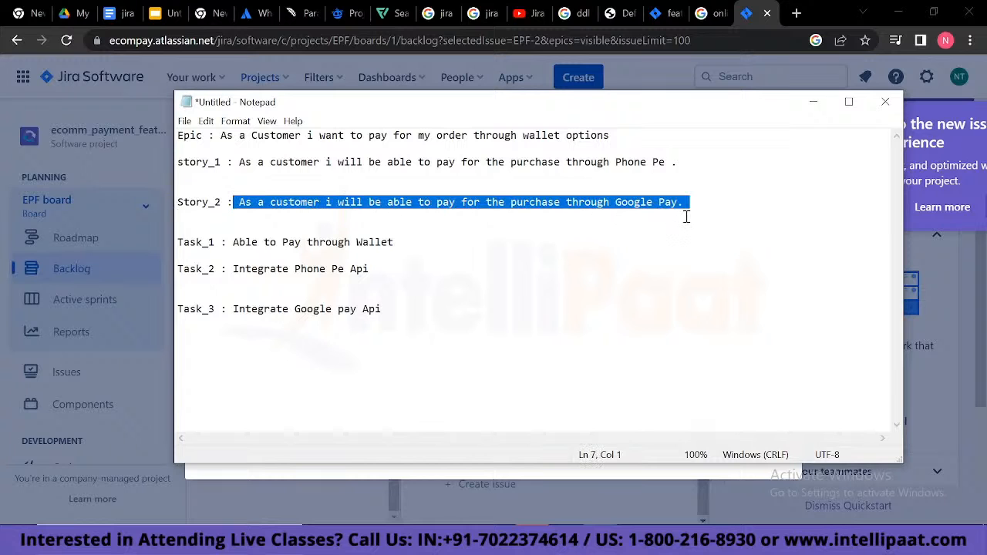
{"action": "key", "text": "alt+Tab"}
{"action": "left_click", "coordinate": [265, 349]}
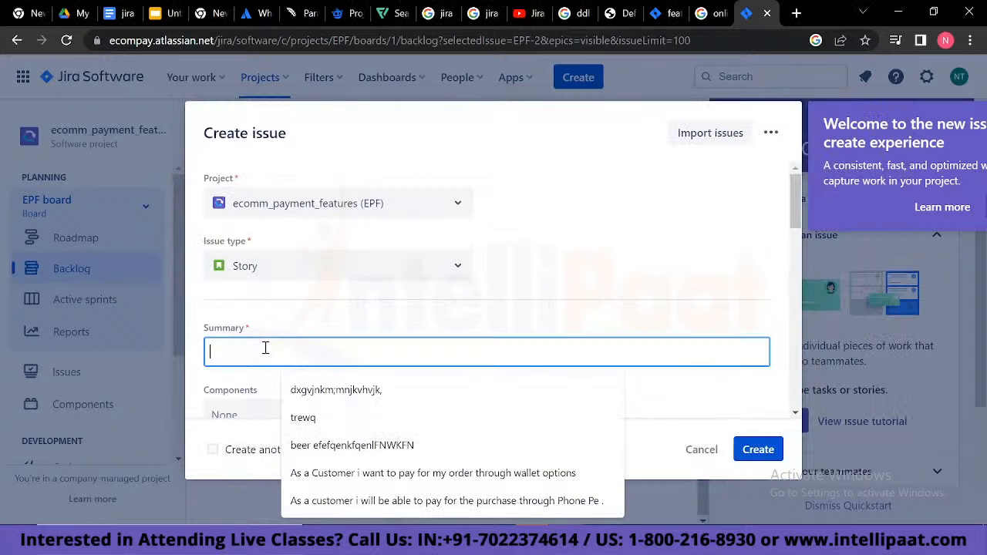
{"action": "type", "text": "As a customer i will be able to pay for the purchase through Google Pay ."}
- Link the Google Pay story to the onlinewallet_1 epic and create it
{"action": "scroll", "coordinate": [265, 347], "scroll_direction": "down", "scroll_amount": 10}
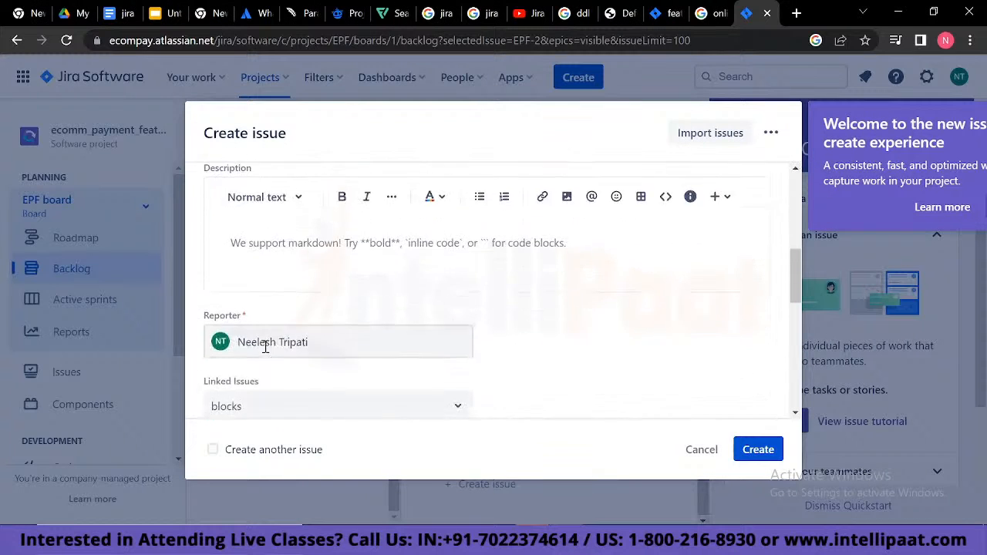
{"action": "scroll", "coordinate": [265, 347], "scroll_direction": "down", "scroll_amount": 5}
{"action": "left_click", "coordinate": [751, 453]}
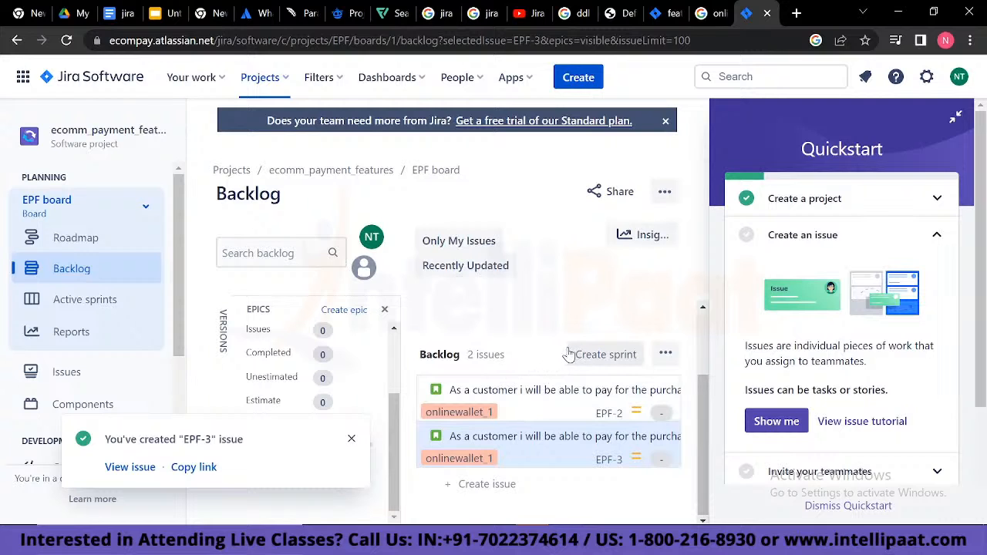
- Create a new sprint from the backlog section and bring its header into view
{"action": "left_click", "coordinate": [611, 355]}
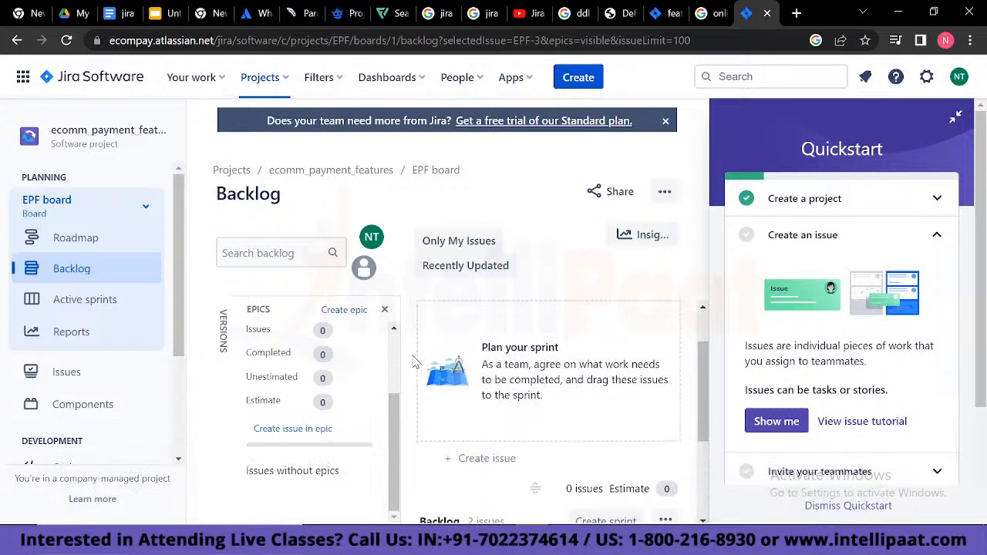
{"action": "scroll", "coordinate": [412, 357], "scroll_direction": "down", "scroll_amount": 2}
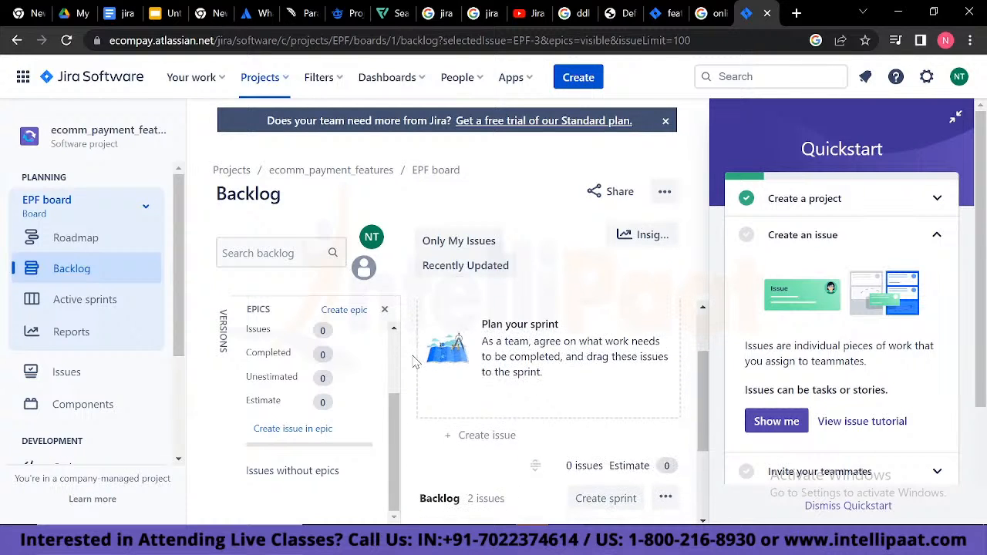
{"action": "scroll", "coordinate": [412, 357], "scroll_direction": "up", "scroll_amount": 2}
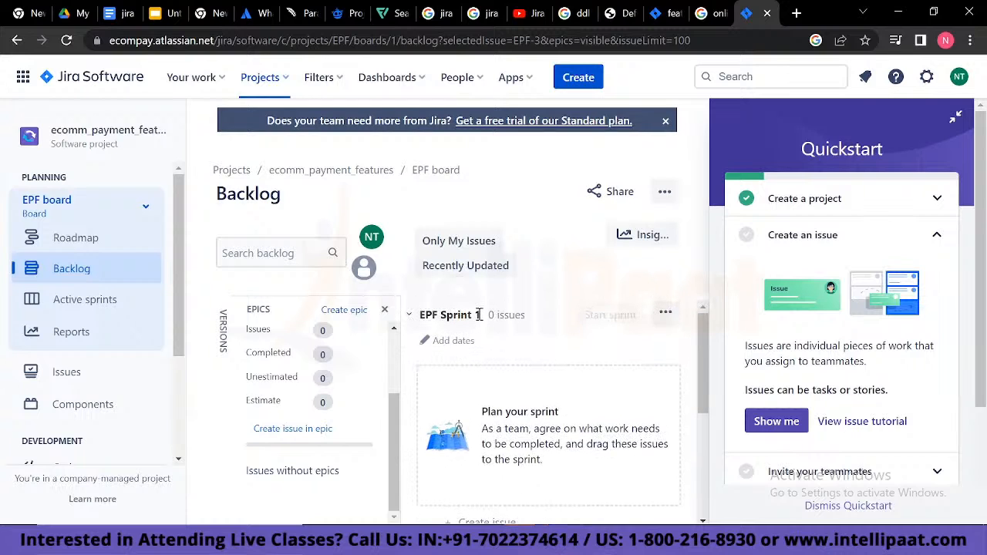
- Open the new sprint's details for editing and shorten its name to Sprint 1
{"action": "left_click", "coordinate": [666, 316]}
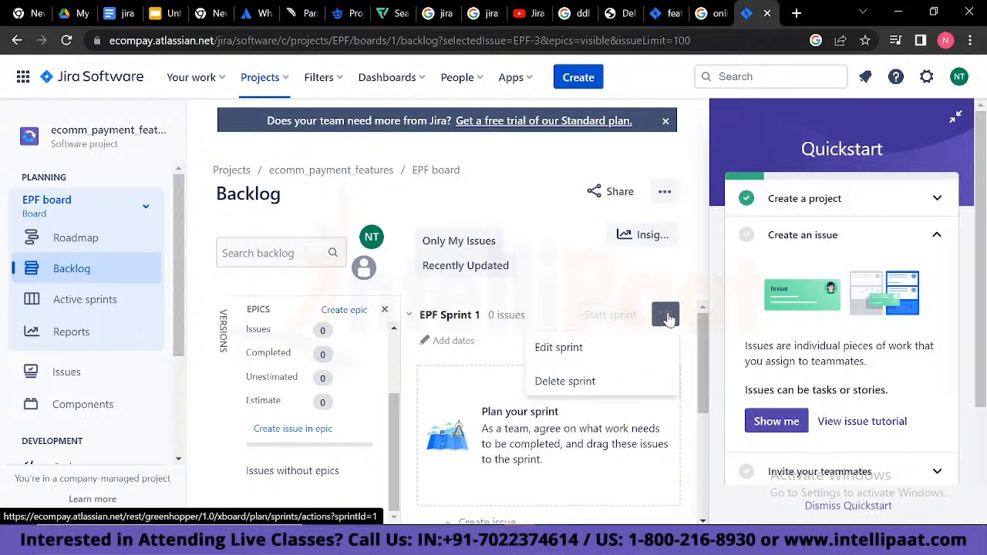
{"action": "left_click", "coordinate": [567, 357]}
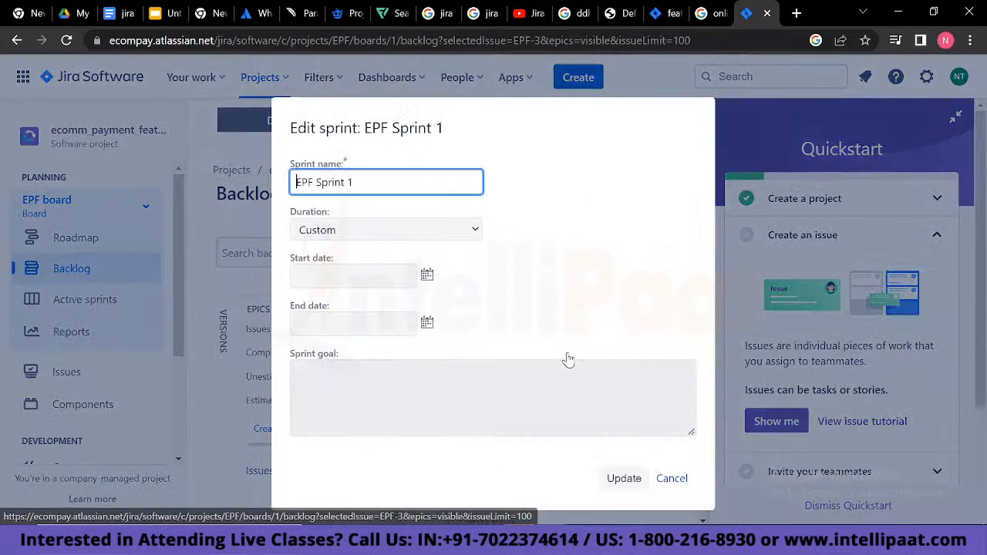
{"action": "left_click", "coordinate": [315, 183]}
{"action": "key", "text": "BackSpace"}
{"action": "key", "text": "BackSpace"}
{"action": "key", "text": "BackSpace"}
{"action": "key", "text": "BackSpace"}
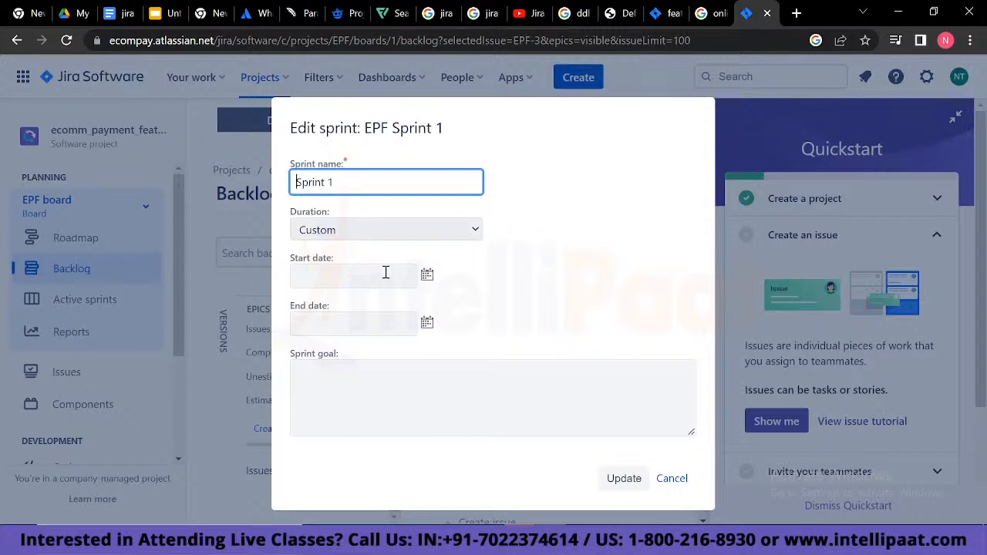
- Set the sprint's duration to 4 weeks
{"action": "left_click", "coordinate": [363, 281]}
{"action": "left_click", "coordinate": [359, 322]}
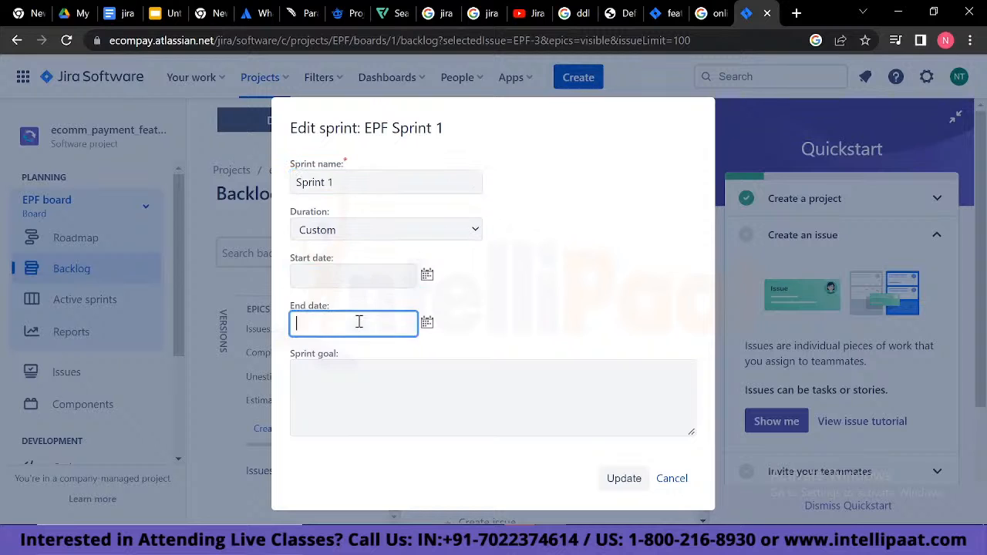
{"action": "left_click", "coordinate": [465, 228]}
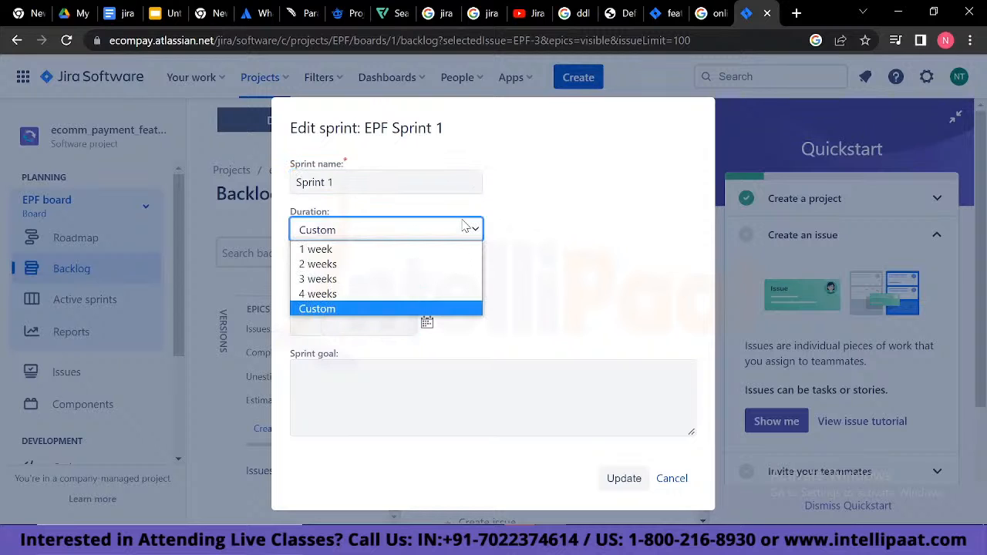
{"action": "left_click", "coordinate": [395, 300]}
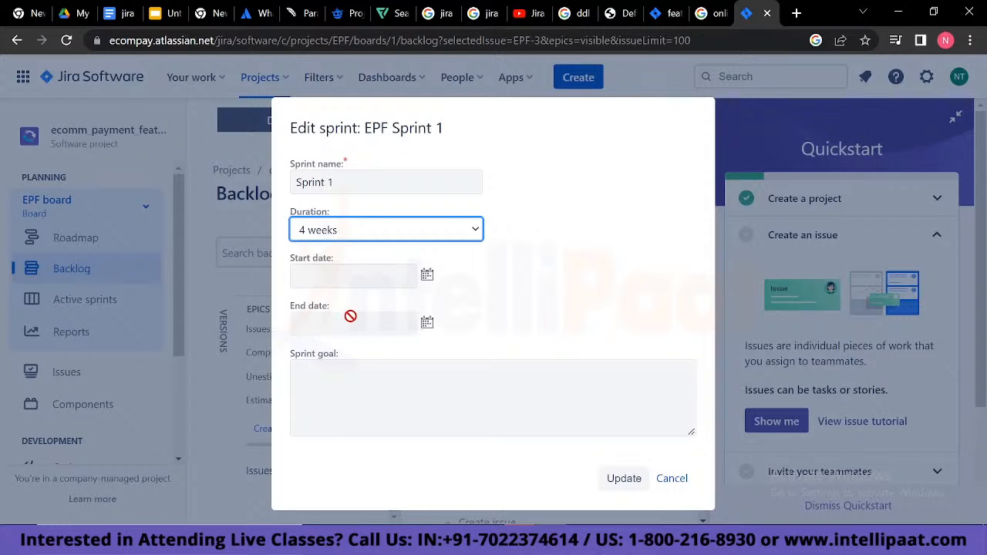
- Save the edited sprint details, leaving the sprint goal empty
{"action": "left_click", "coordinate": [340, 386]}
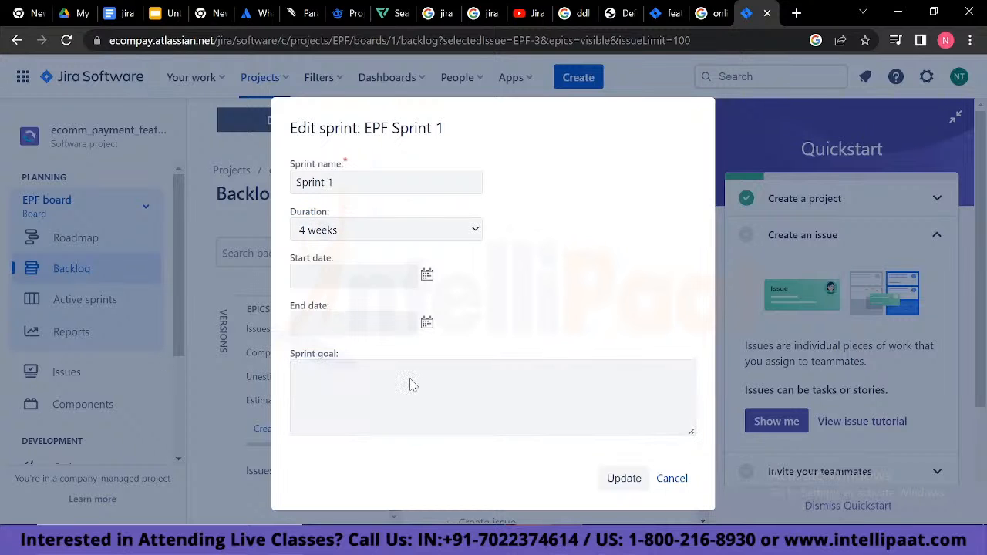
{"action": "left_click", "coordinate": [624, 479]}
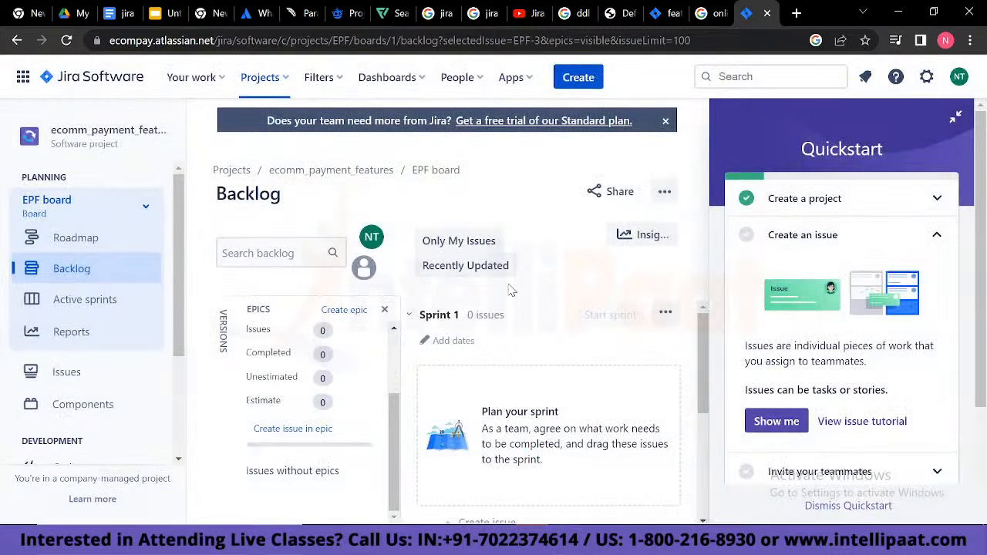
- Move the Phone Pe and Google Pay stories from the backlog into Sprint 1, with the Phone Pe story ranked first
{"action": "scroll", "coordinate": [521, 446], "scroll_direction": "down", "scroll_amount": 3}
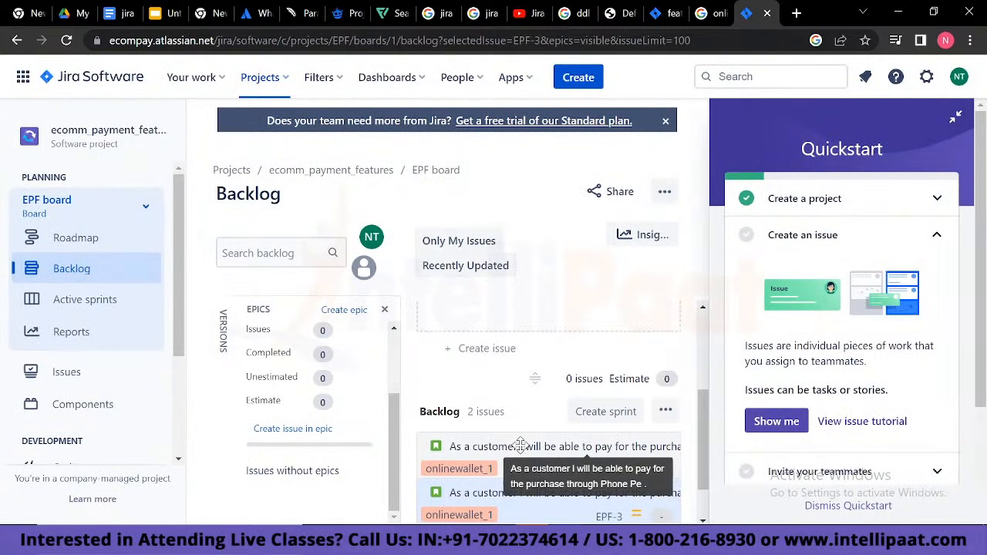
{"action": "scroll", "coordinate": [521, 446], "scroll_direction": "up", "scroll_amount": 2}
{"action": "scroll", "coordinate": [521, 445], "scroll_direction": "down", "scroll_amount": 2}
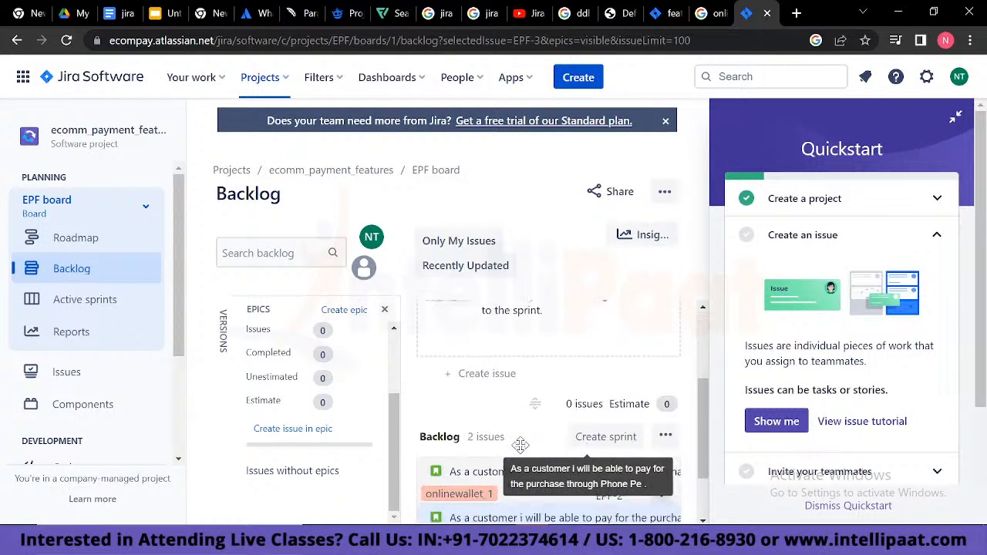
{"action": "scroll", "coordinate": [513, 443], "scroll_direction": "up", "scroll_amount": 2}
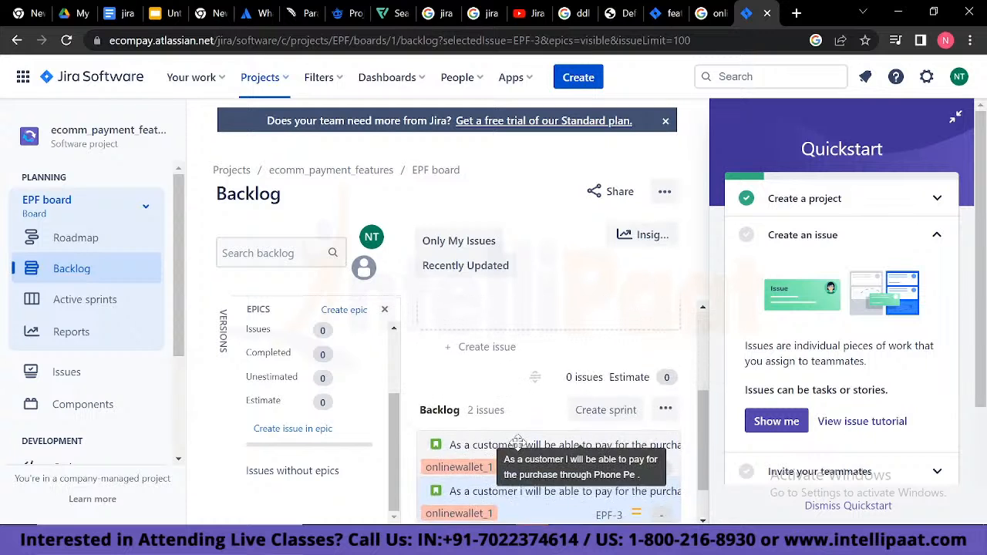
{"action": "scroll", "coordinate": [518, 443], "scroll_direction": "down", "scroll_amount": 1}
{"action": "left_click_drag", "start_coordinate": [514, 463], "coordinate": [511, 412]}
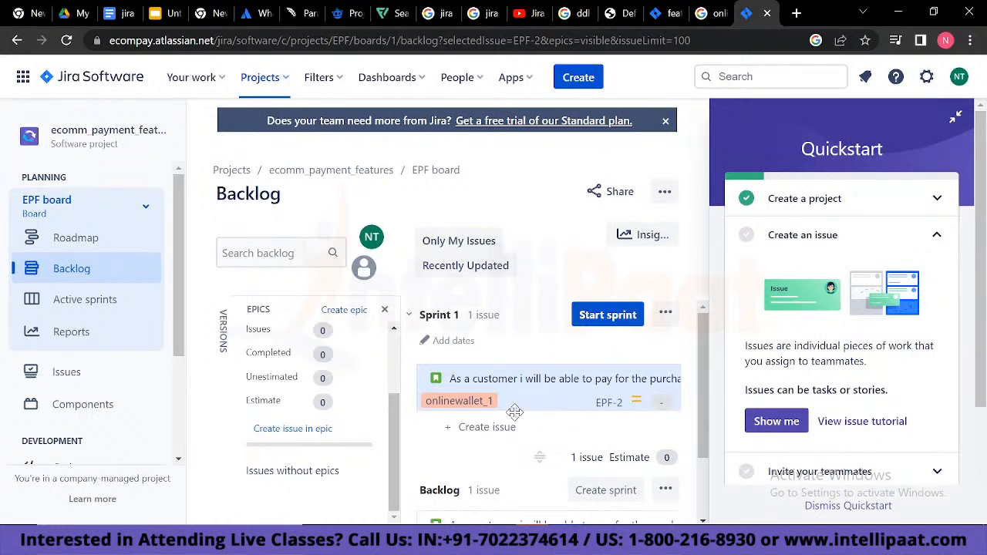
{"action": "scroll", "coordinate": [514, 419], "scroll_direction": "down", "scroll_amount": 2}
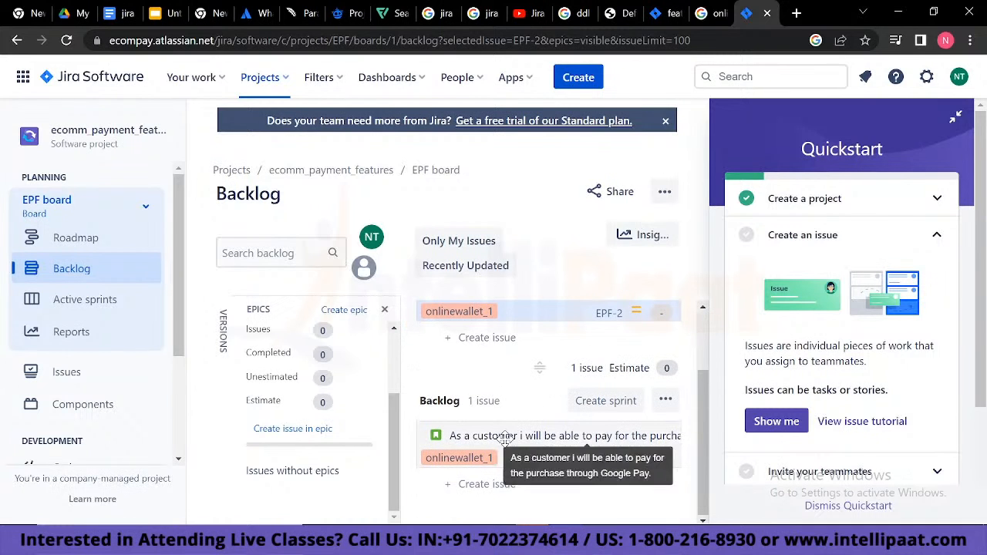
{"action": "left_click_drag", "start_coordinate": [505, 436], "coordinate": [499, 389]}
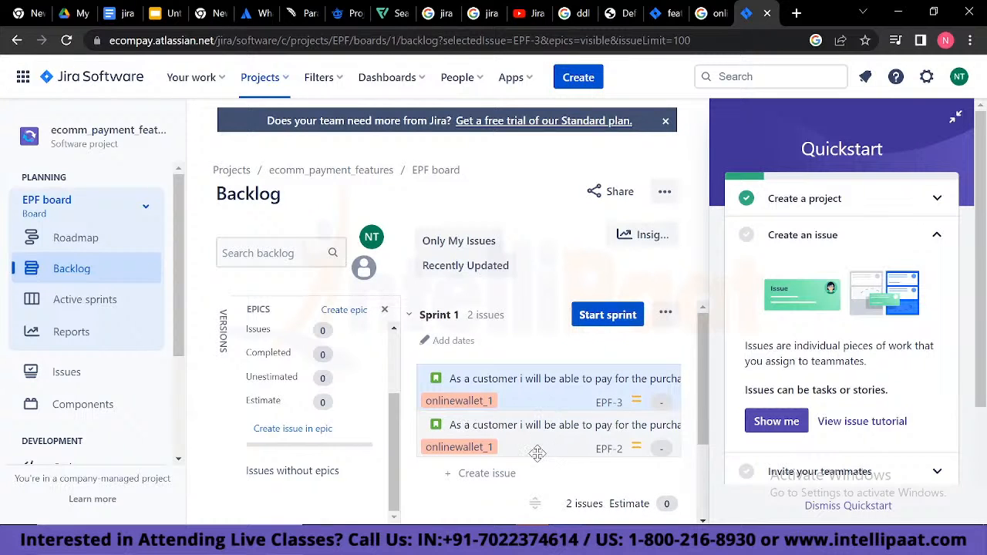
{"action": "left_click_drag", "start_coordinate": [533, 452], "coordinate": [531, 404]}
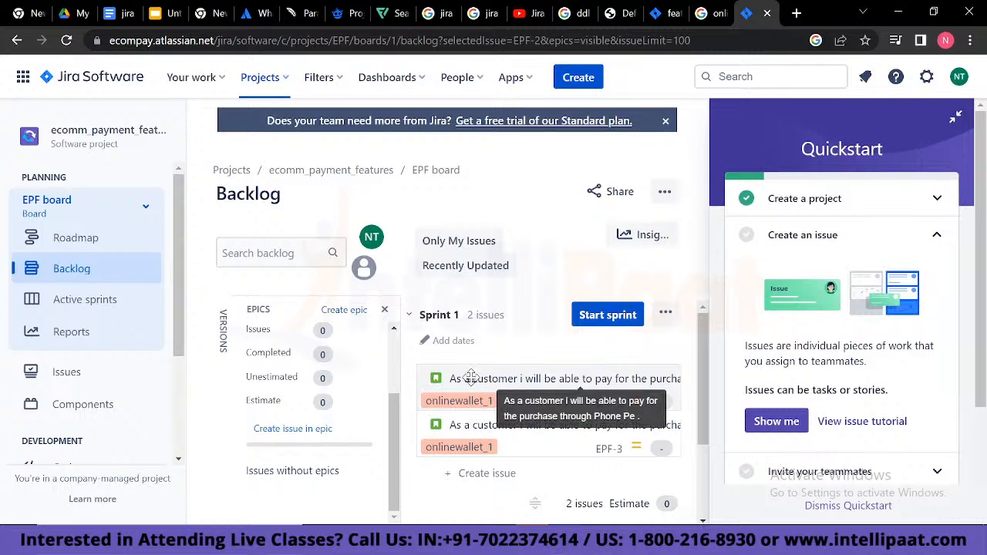
- Start Sprint 1 with a duration of 4 weeks and the sprint goal "we need add payment methods"
{"action": "left_click", "coordinate": [587, 327]}
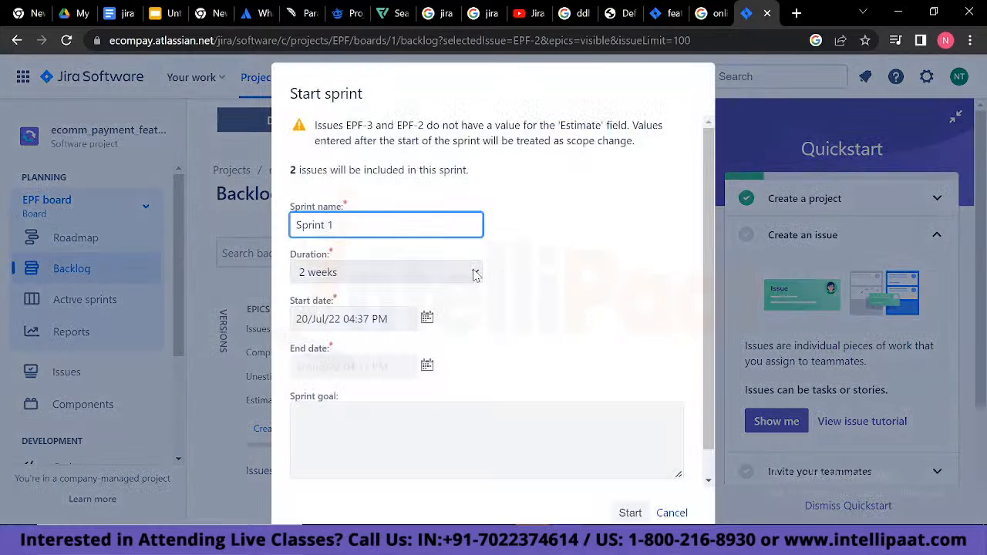
{"action": "left_click", "coordinate": [473, 271]}
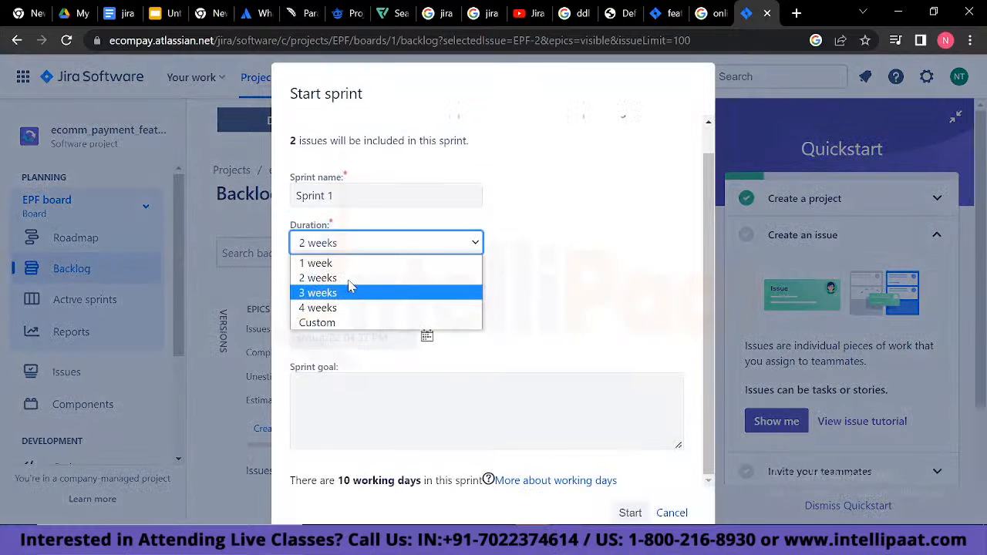
{"action": "left_click", "coordinate": [340, 308]}
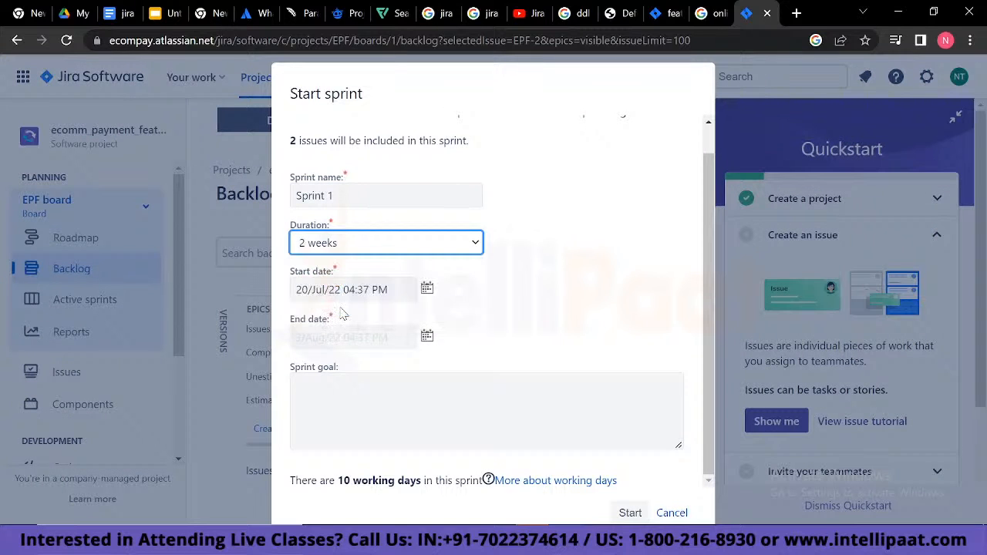
{"action": "left_click", "coordinate": [318, 402]}
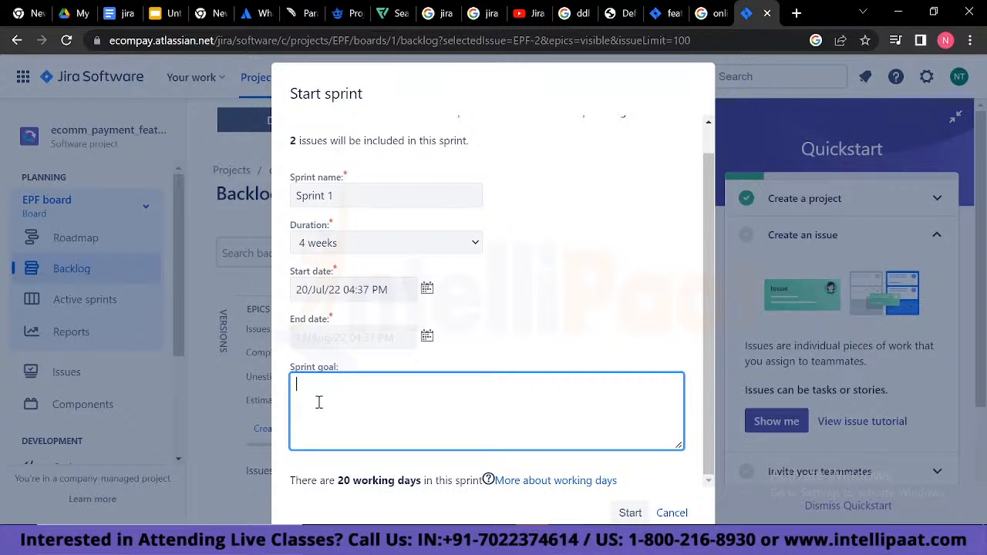
{"action": "type", "text": "we need add payment methods"}
{"action": "left_click", "coordinate": [627, 513]}
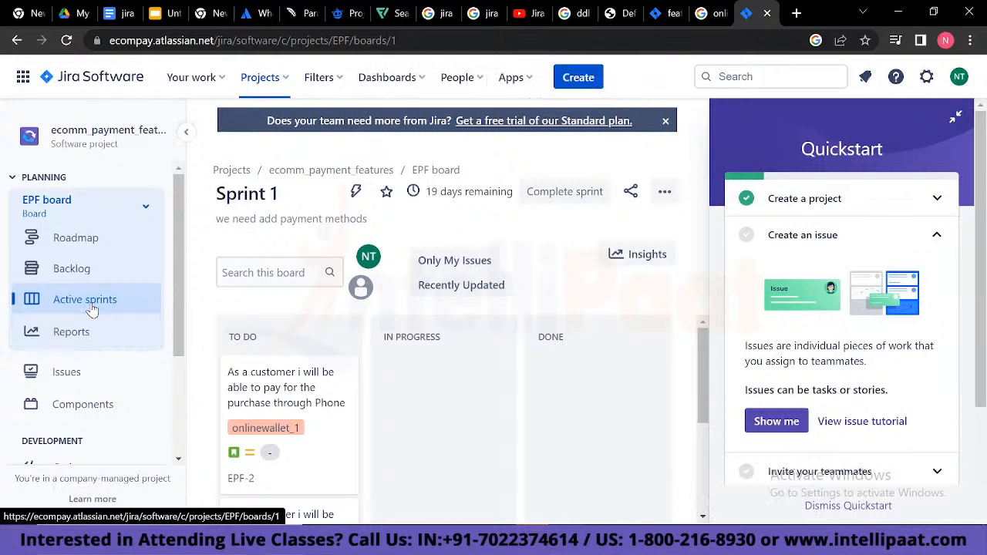
- Examine the Phone Pe and Google Pay story cards on the active sprint board
{"action": "scroll", "coordinate": [387, 438], "scroll_direction": "down", "scroll_amount": 1}
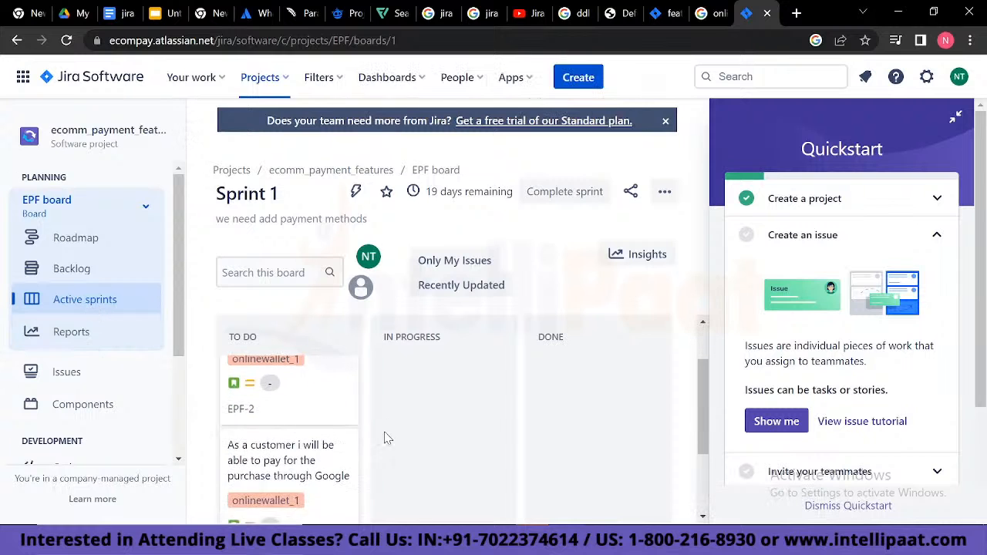
{"action": "scroll", "coordinate": [362, 432], "scroll_direction": "up", "scroll_amount": 1}
{"action": "scroll", "coordinate": [300, 418], "scroll_direction": "down", "scroll_amount": 2}
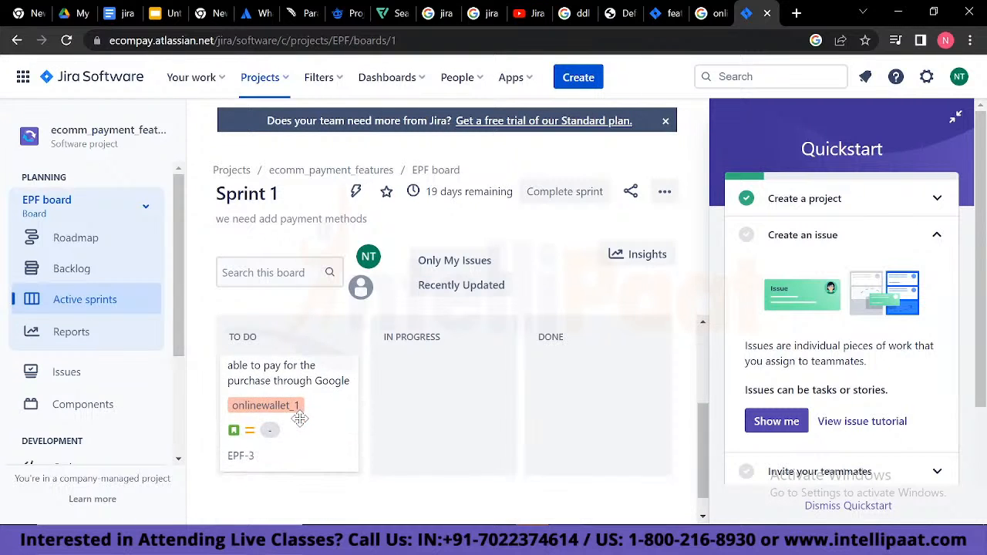
{"action": "scroll", "coordinate": [299, 418], "scroll_direction": "up", "scroll_amount": 2}
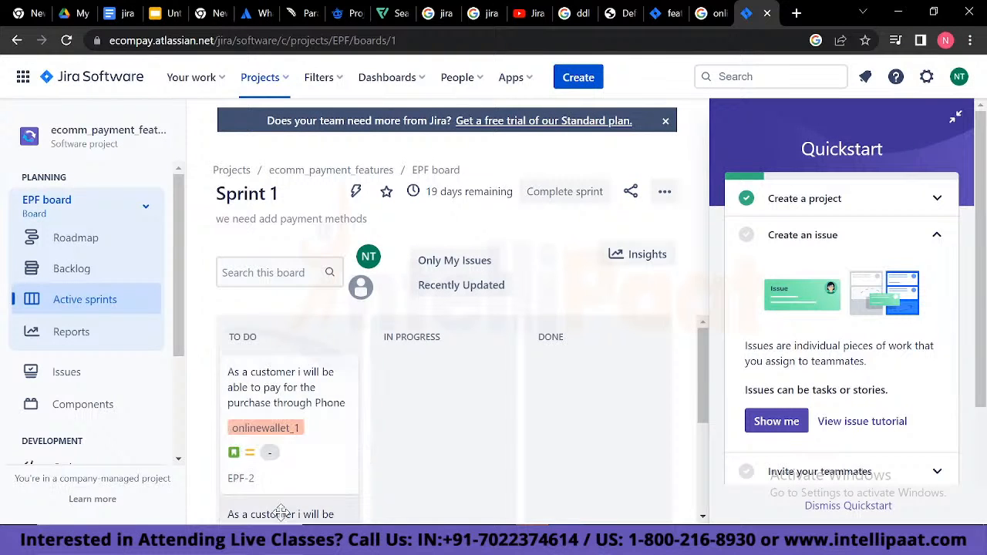
{"action": "scroll", "coordinate": [301, 397], "scroll_direction": "down", "scroll_amount": 2}
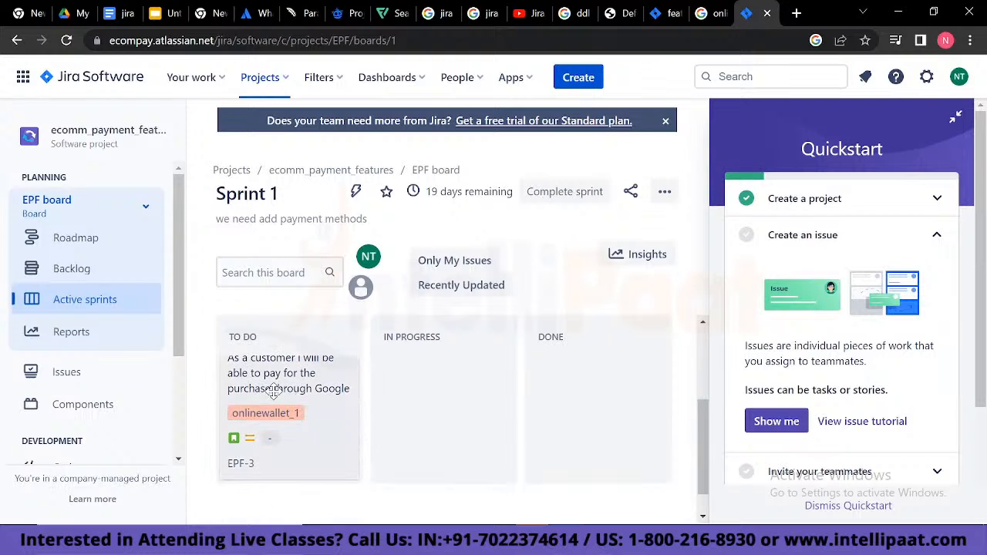
{"action": "scroll", "coordinate": [289, 394], "scroll_direction": "up", "scroll_amount": 1}
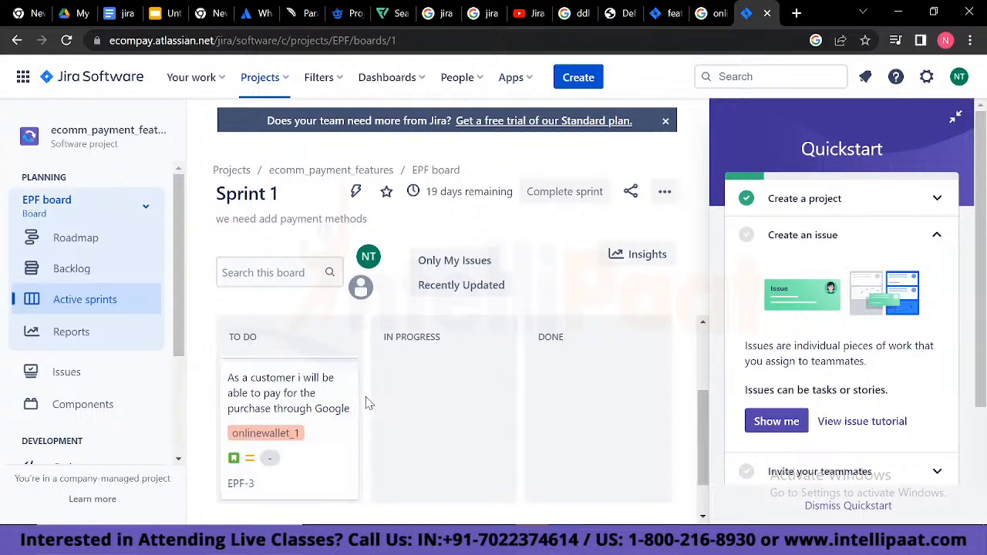
{"action": "scroll", "coordinate": [289, 418], "scroll_direction": "up", "scroll_amount": 3}
- Set the Phone Pe story's story points to 3 and close its details
{"action": "right_click", "coordinate": [273, 414]}
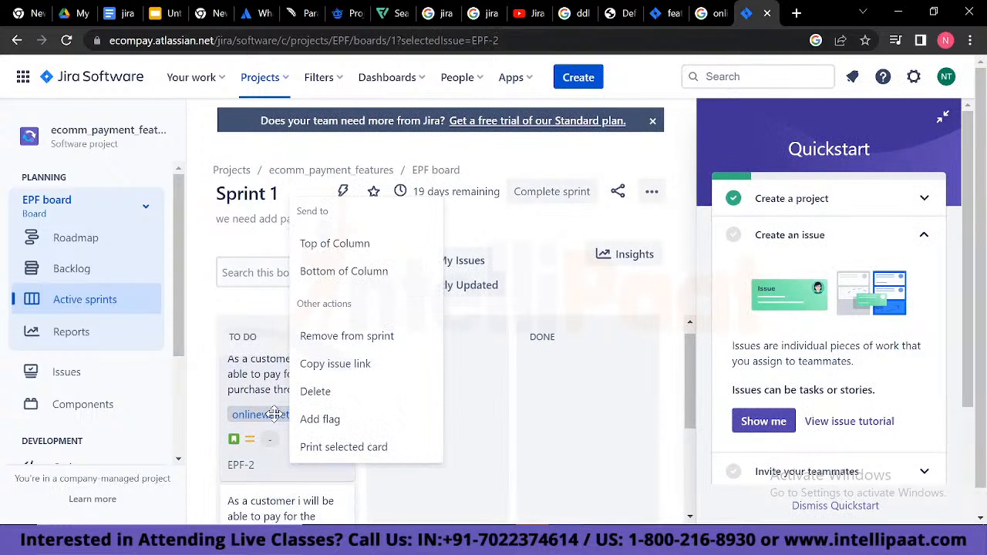
{"action": "left_click", "coordinate": [274, 414]}
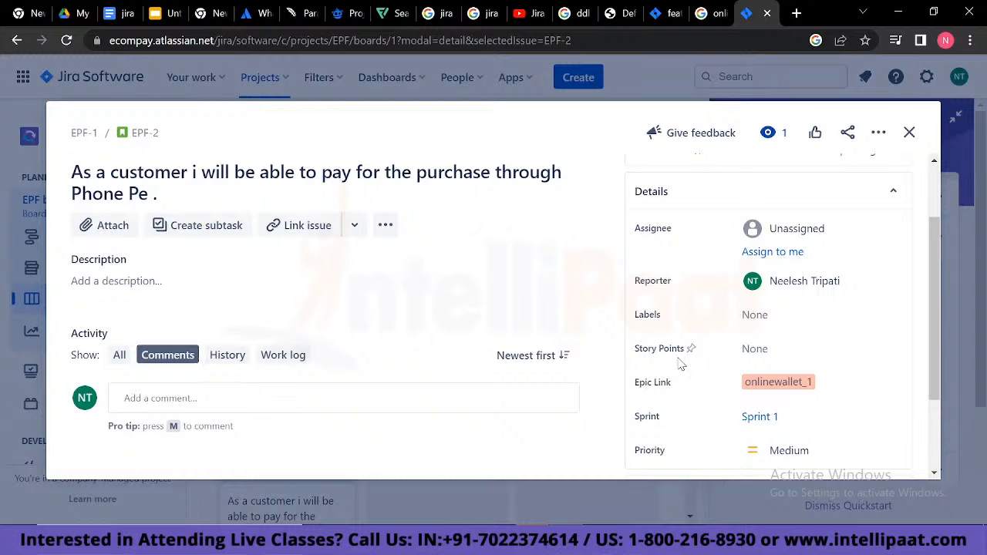
{"action": "left_click", "coordinate": [753, 348]}
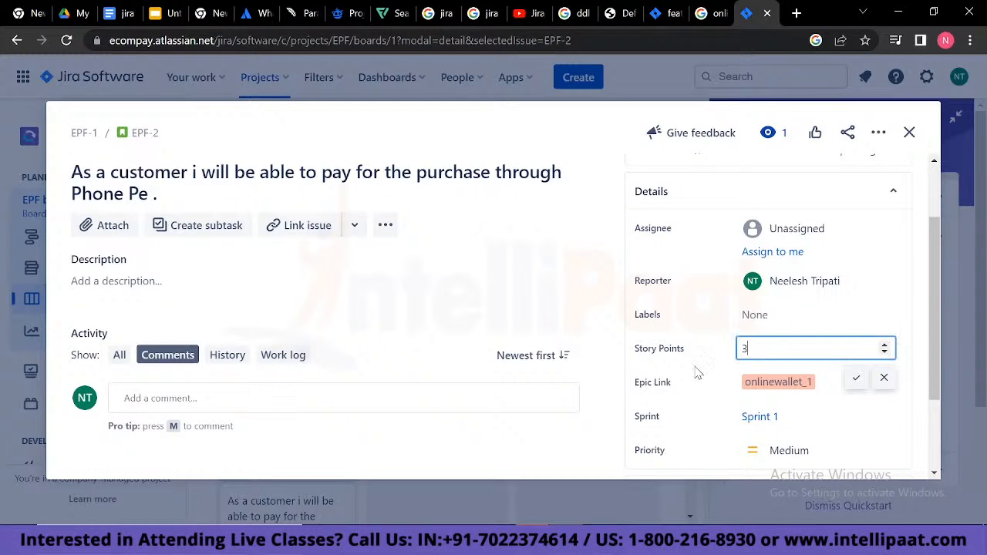
{"action": "scroll", "coordinate": [687, 379], "scroll_direction": "down", "scroll_amount": 2}
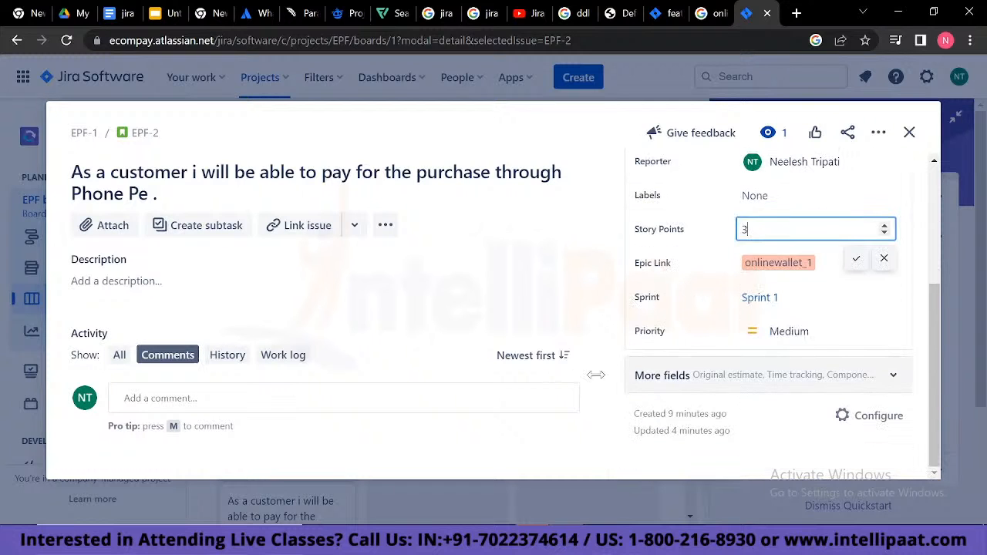
{"action": "left_click", "coordinate": [676, 449]}
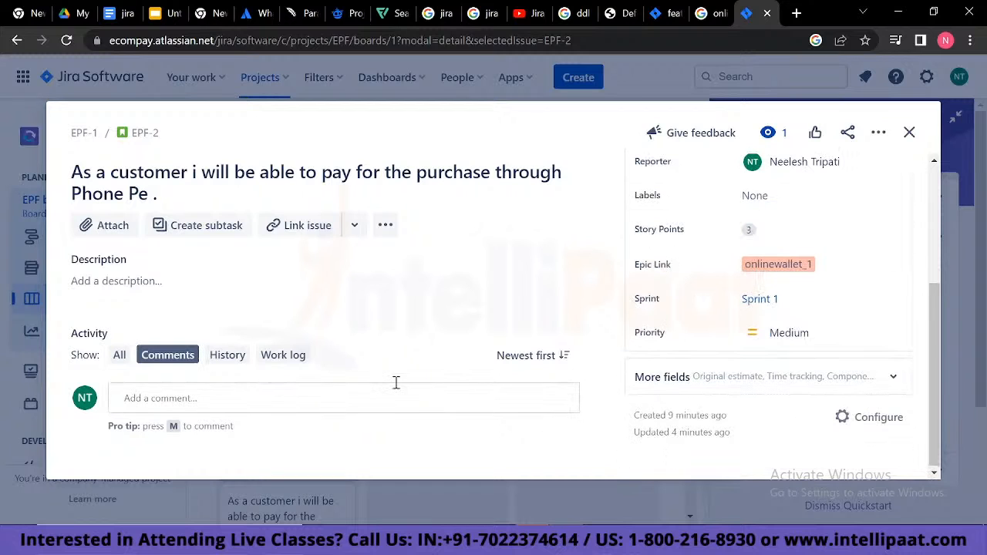
{"action": "left_click", "coordinate": [909, 132]}
- Set the Google Pay story's story points to 3 and close its details
{"action": "scroll", "coordinate": [274, 467], "scroll_direction": "down", "scroll_amount": 3}
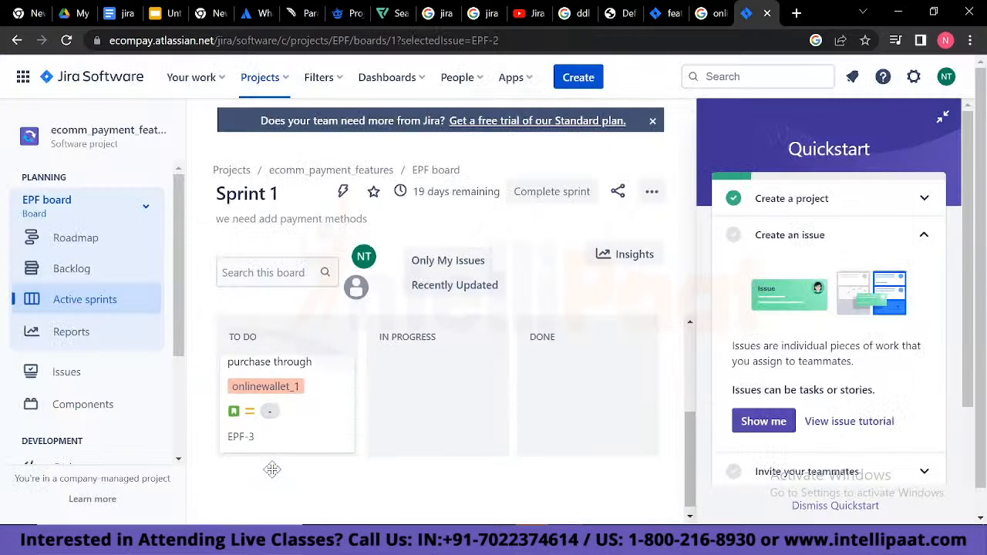
{"action": "left_click", "coordinate": [254, 387]}
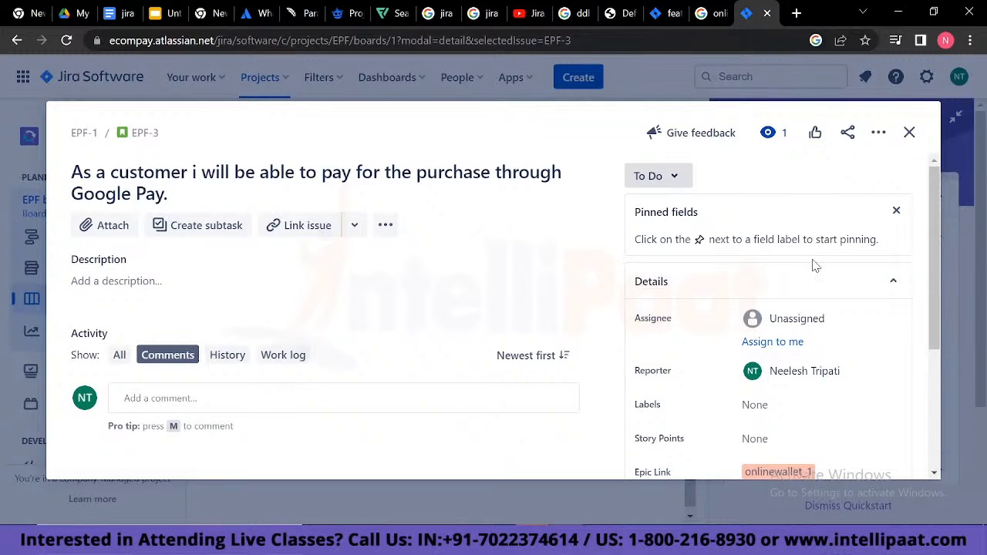
{"action": "scroll", "coordinate": [813, 265], "scroll_direction": "down", "scroll_amount": 4}
{"action": "left_click", "coordinate": [768, 289]}
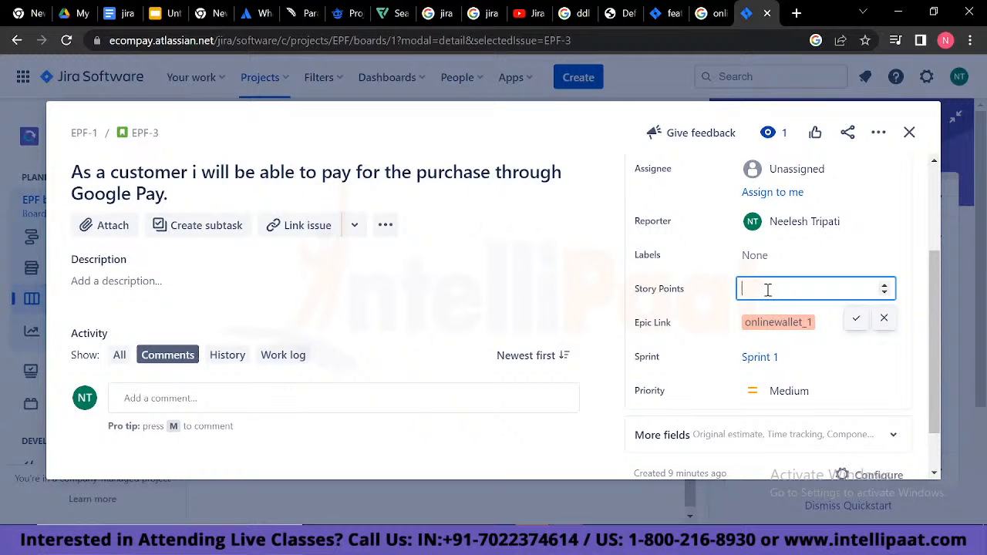
{"action": "scroll", "coordinate": [763, 378], "scroll_direction": "down", "scroll_amount": 1}
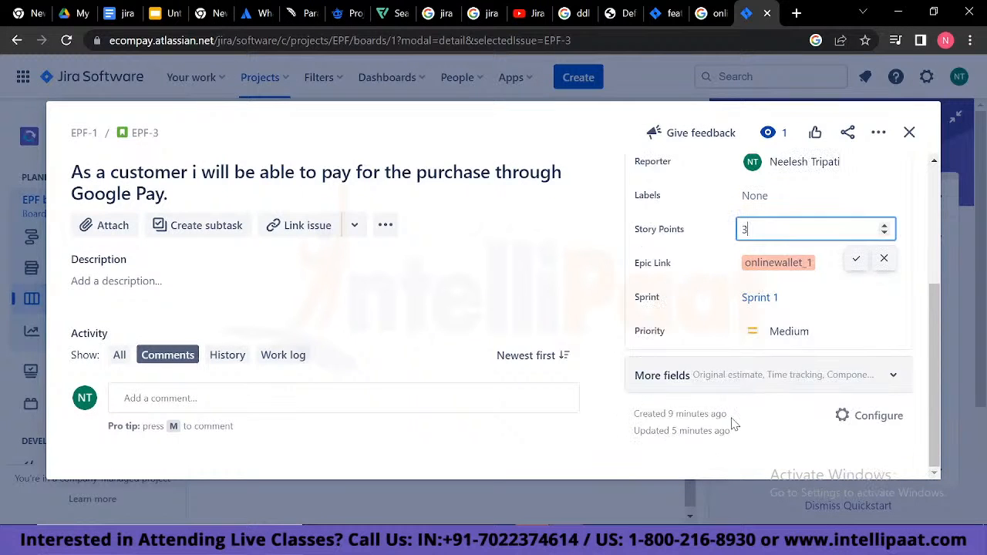
{"action": "left_click", "coordinate": [680, 455]}
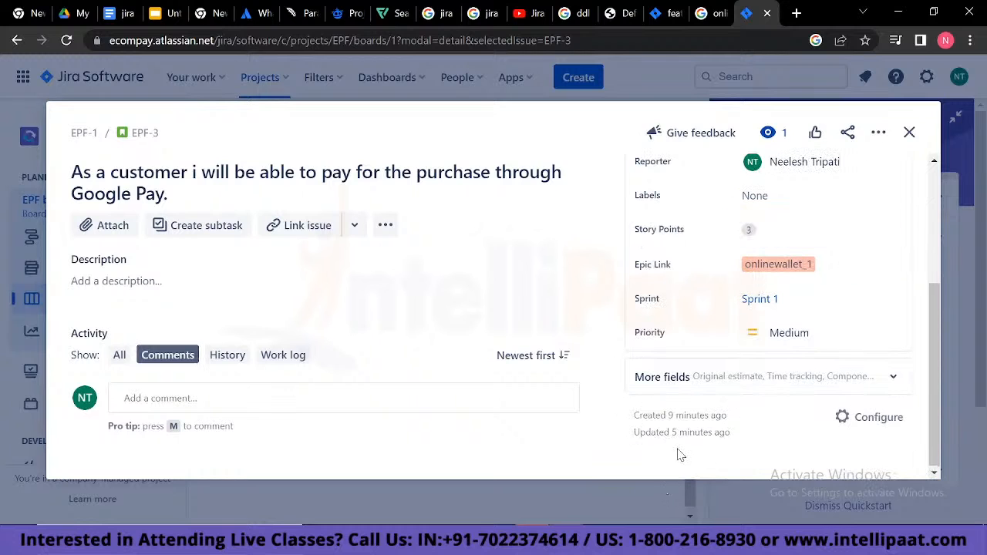
{"action": "left_click", "coordinate": [908, 132]}
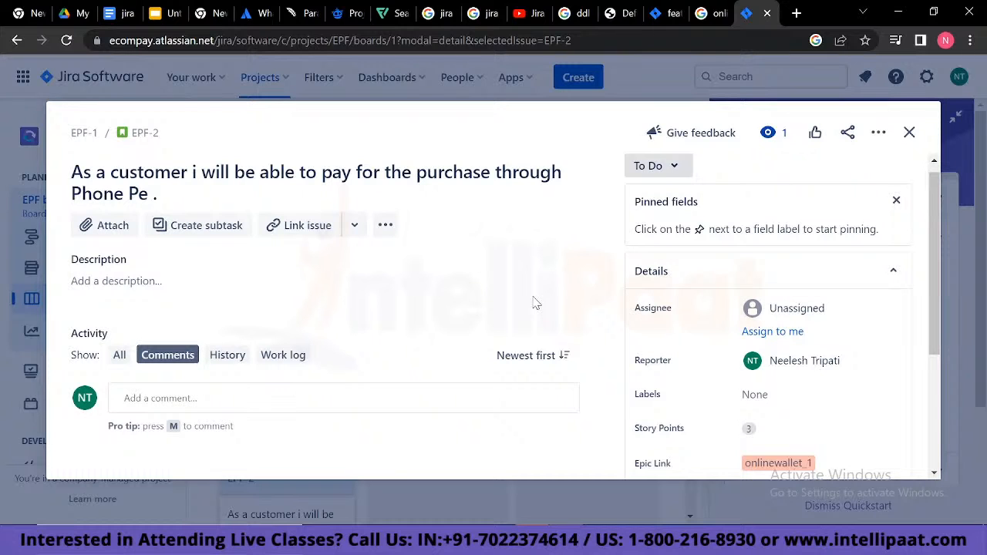
- Assign the Phone Pe story to the other team member and close its details
{"action": "left_click", "coordinate": [754, 311]}
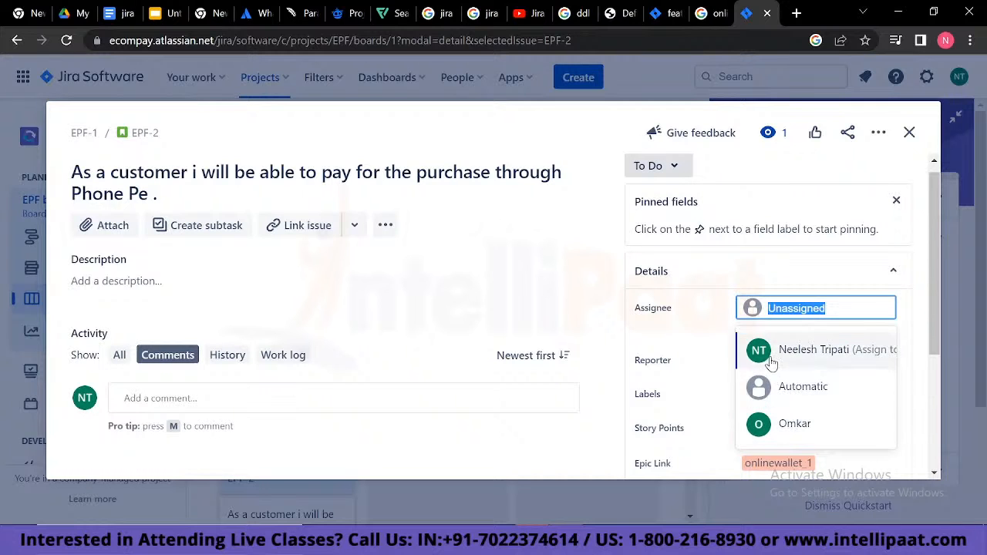
{"action": "left_click", "coordinate": [791, 438]}
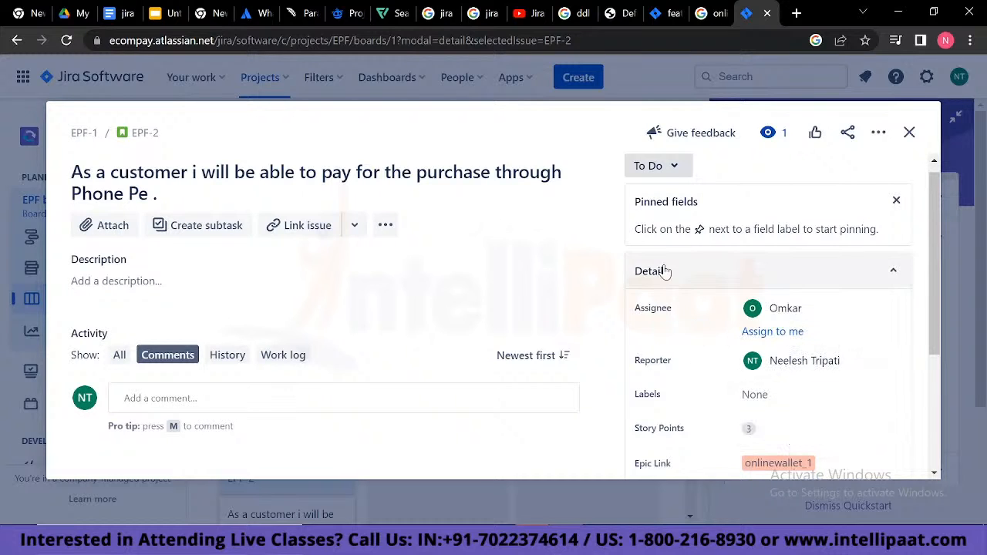
{"action": "left_click", "coordinate": [909, 132]}
- Open the Google Pay story from the sprint board and assign it to yourself
{"action": "scroll", "coordinate": [306, 416], "scroll_direction": "down", "scroll_amount": 3}
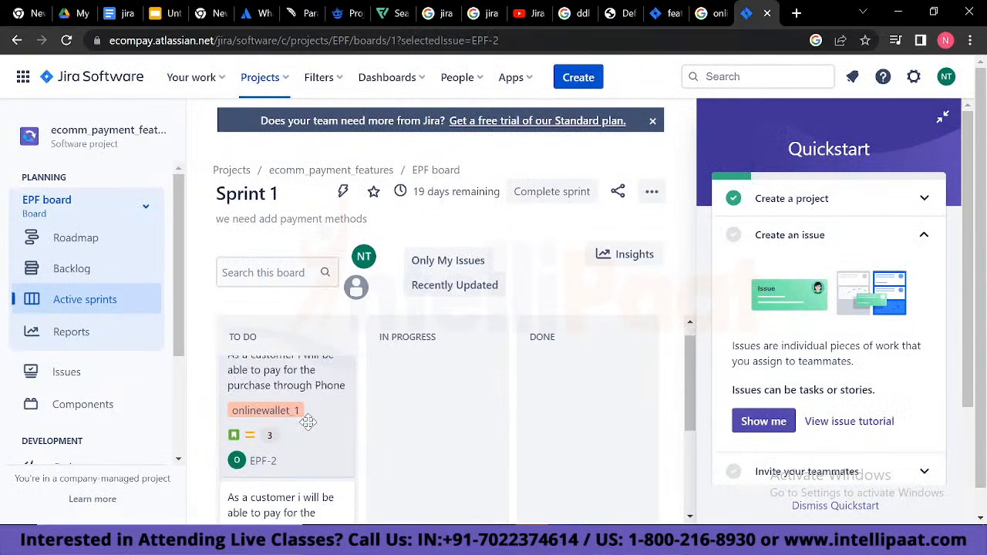
{"action": "left_click", "coordinate": [269, 394]}
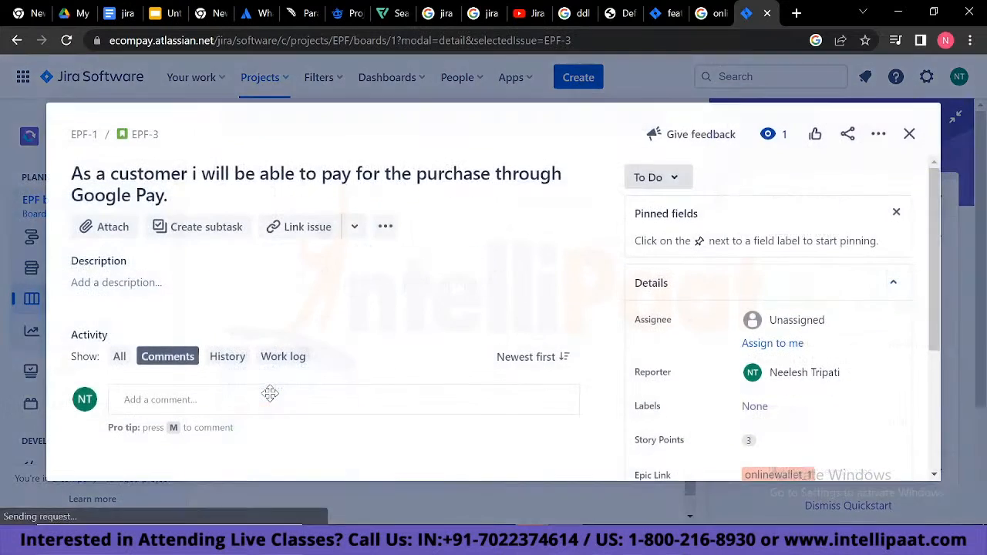
{"action": "left_click", "coordinate": [767, 342]}
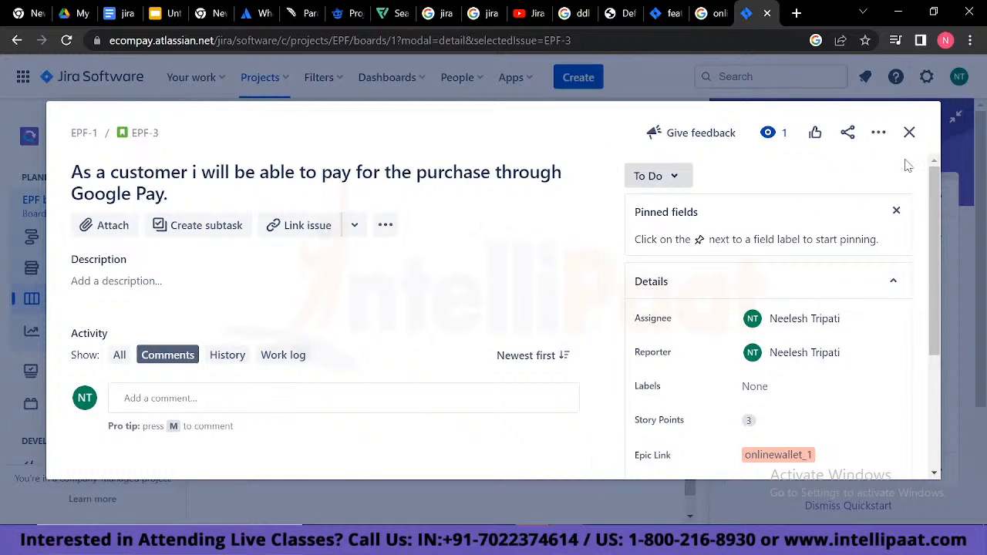
- Add a subtask "Integrate Phone Pe Api" to the Phone Pe story, copying the Task_2 text from the Notepad notes, and close the story
{"action": "key", "text": "Escape"}
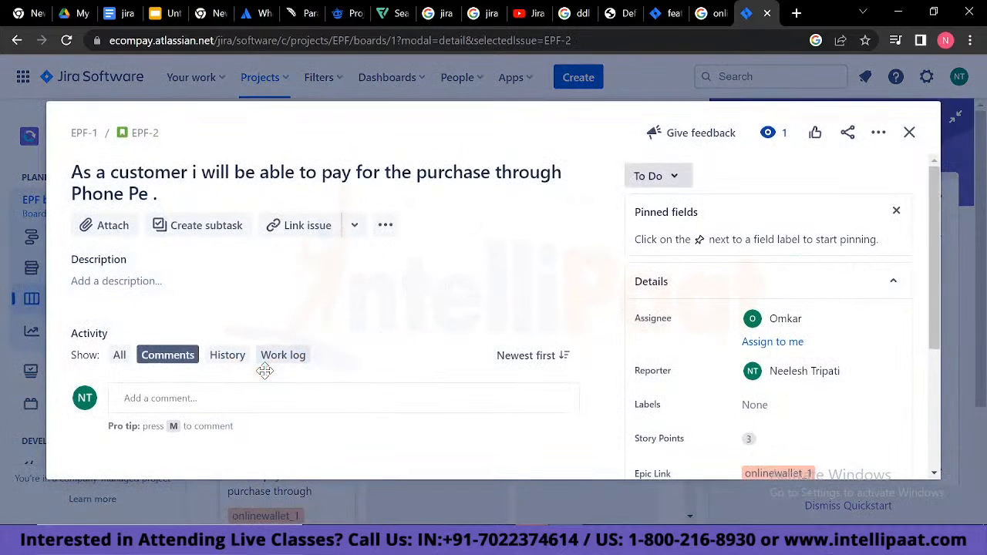
{"action": "left_click", "coordinate": [179, 232]}
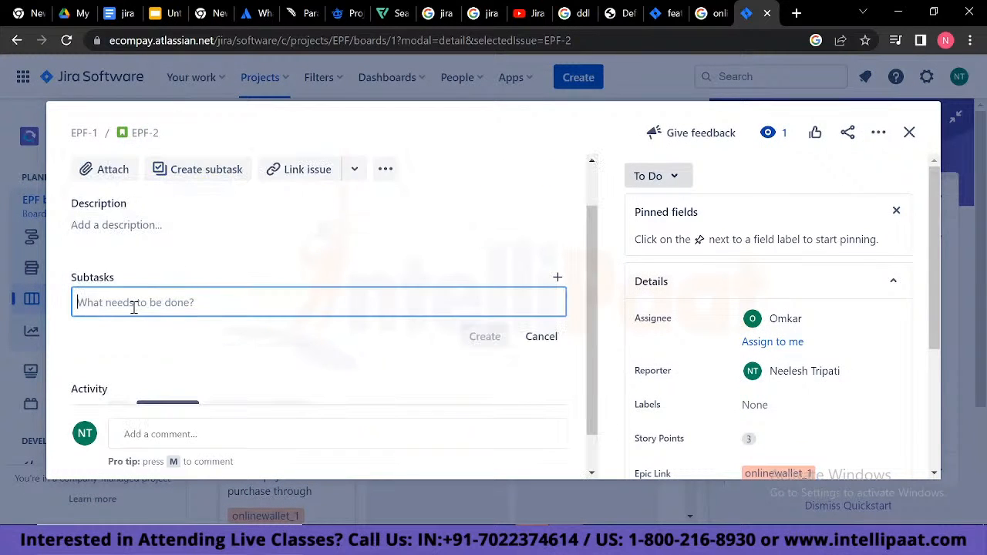
{"action": "key", "text": "alt+Tab"}
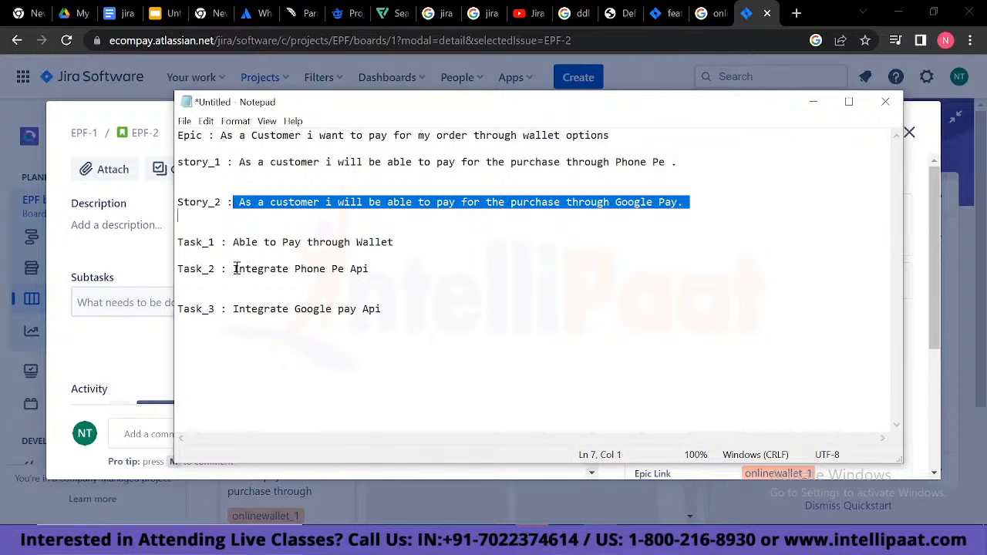
{"action": "left_click_drag", "start_coordinate": [235, 268], "coordinate": [374, 269]}
{"action": "key", "text": "ctrl+c"}
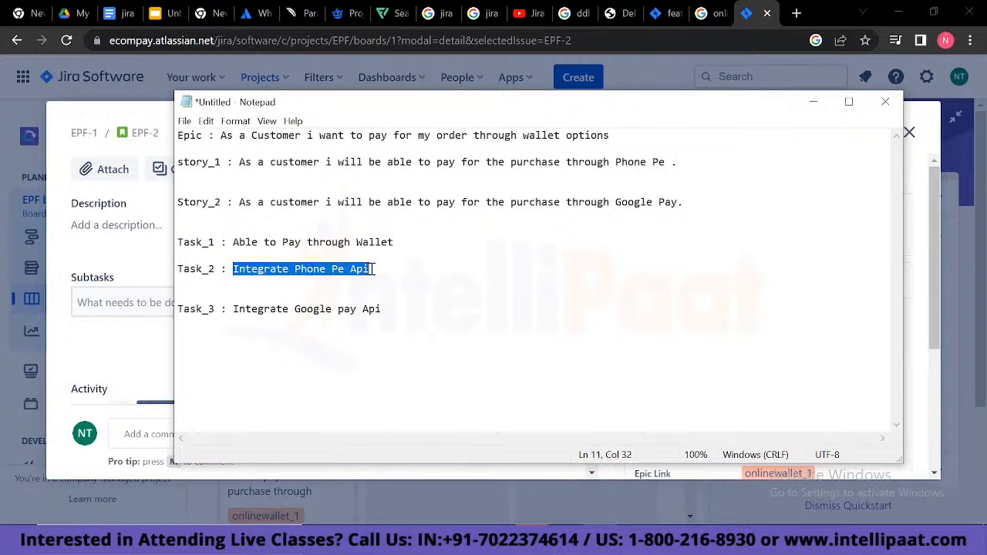
{"action": "left_click", "coordinate": [816, 104]}
{"action": "key", "text": "ctrl+v"}
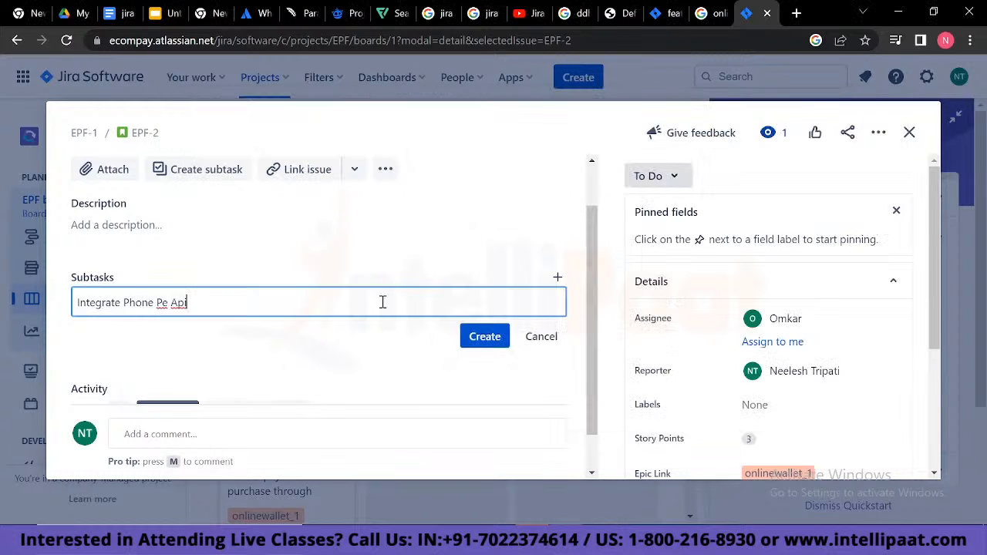
{"action": "scroll", "coordinate": [381, 305], "scroll_direction": "down", "scroll_amount": 1}
{"action": "left_click", "coordinate": [467, 306]}
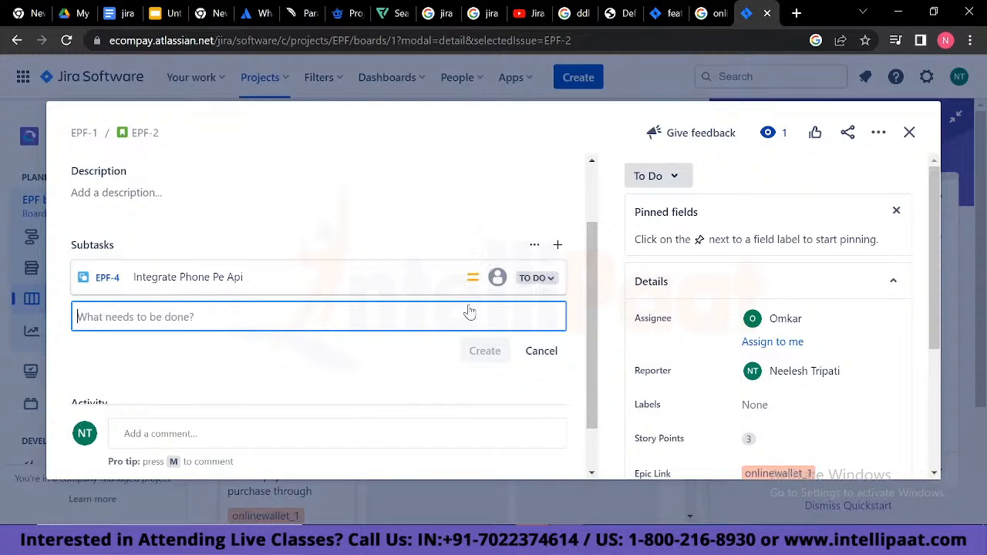
{"action": "left_click", "coordinate": [910, 134]}
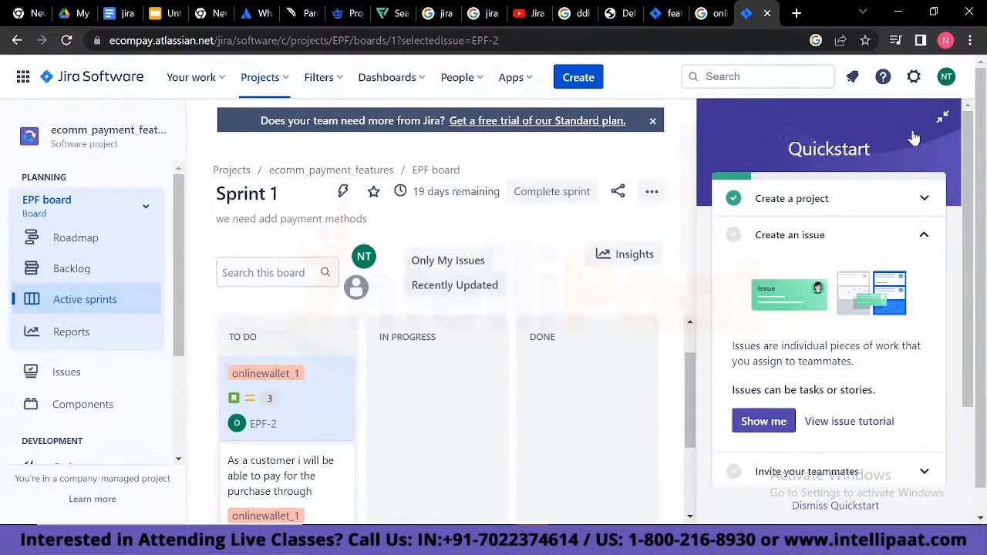
- Add a subtask "Integrate Google pay Api" to the Google Pay story, copying the Task_3 text from the Notepad notes, and close the story
{"action": "left_click", "coordinate": [273, 412]}
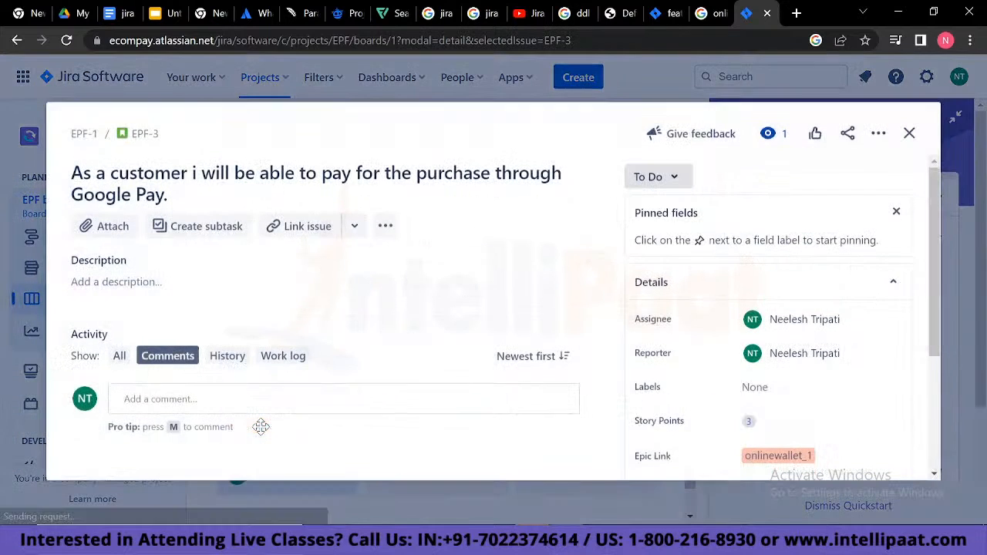
{"action": "left_click", "coordinate": [225, 231]}
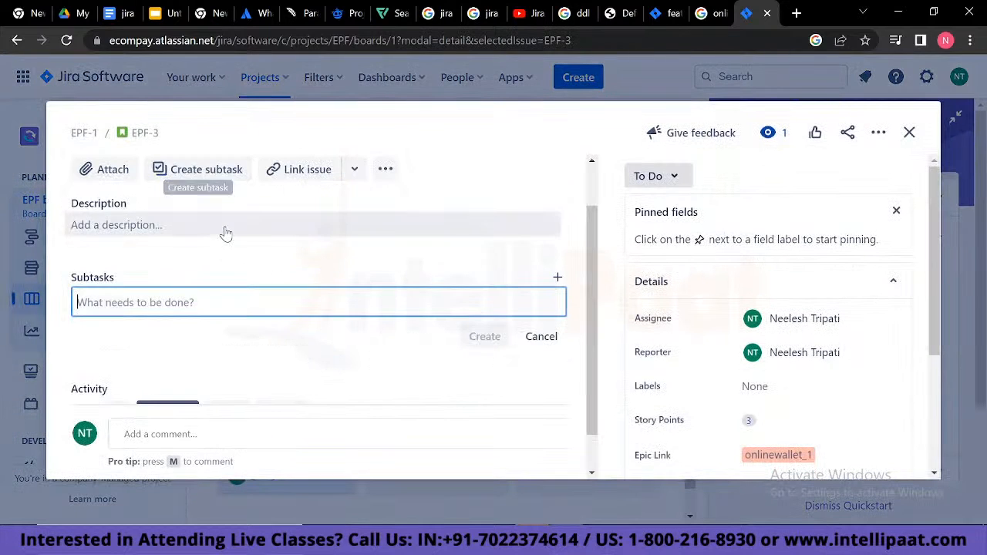
{"action": "key", "text": "alt+Tab"}
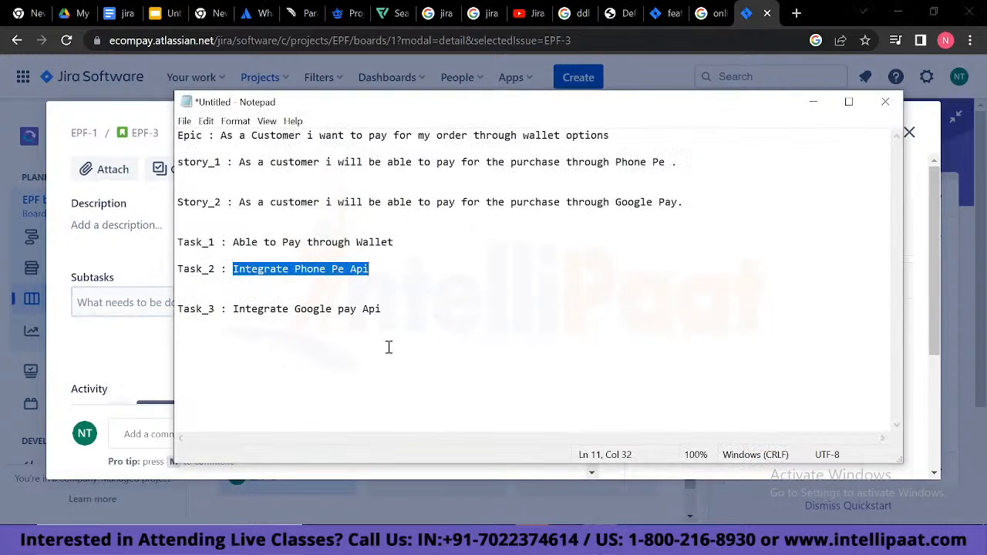
{"action": "left_click_drag", "start_coordinate": [231, 309], "coordinate": [389, 311]}
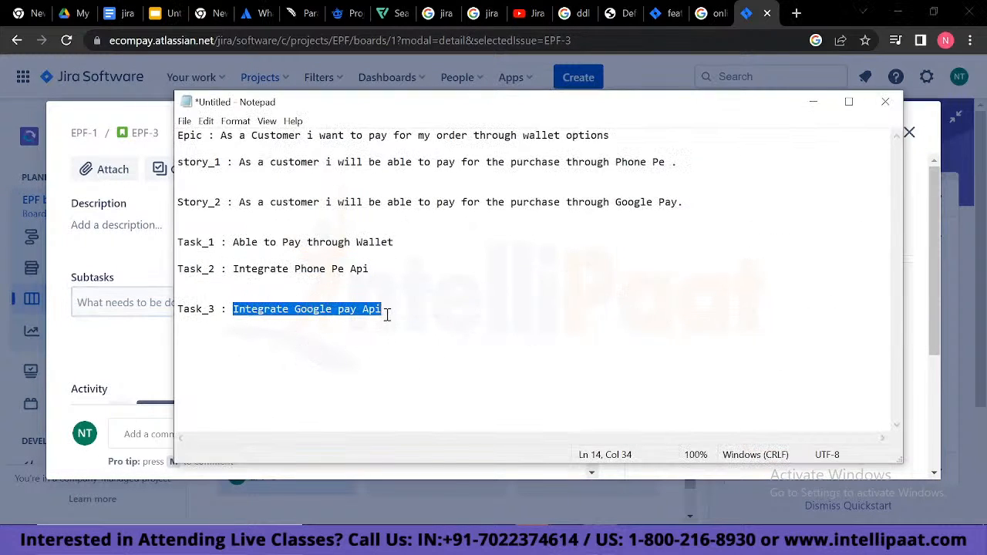
{"action": "key", "text": "ctrl+c"}
{"action": "left_click", "coordinate": [813, 101]}
{"action": "key", "text": "ctrl+v"}
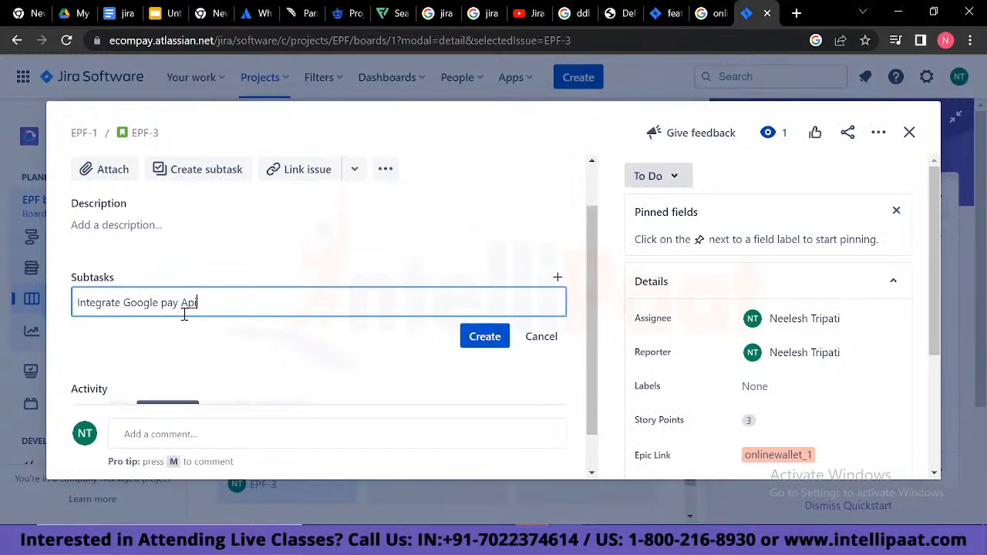
{"action": "left_click", "coordinate": [485, 344]}
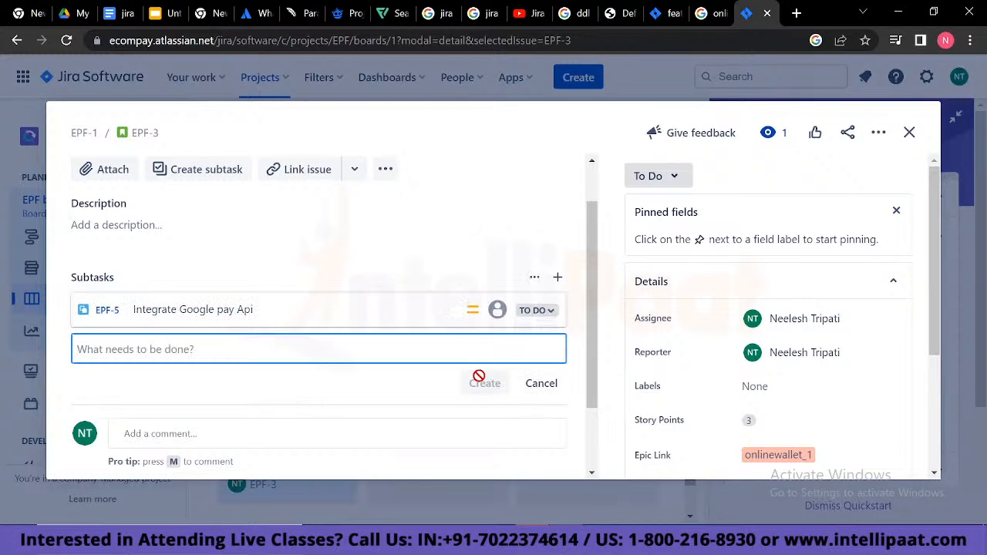
{"action": "scroll", "coordinate": [479, 389], "scroll_direction": "down", "scroll_amount": 1}
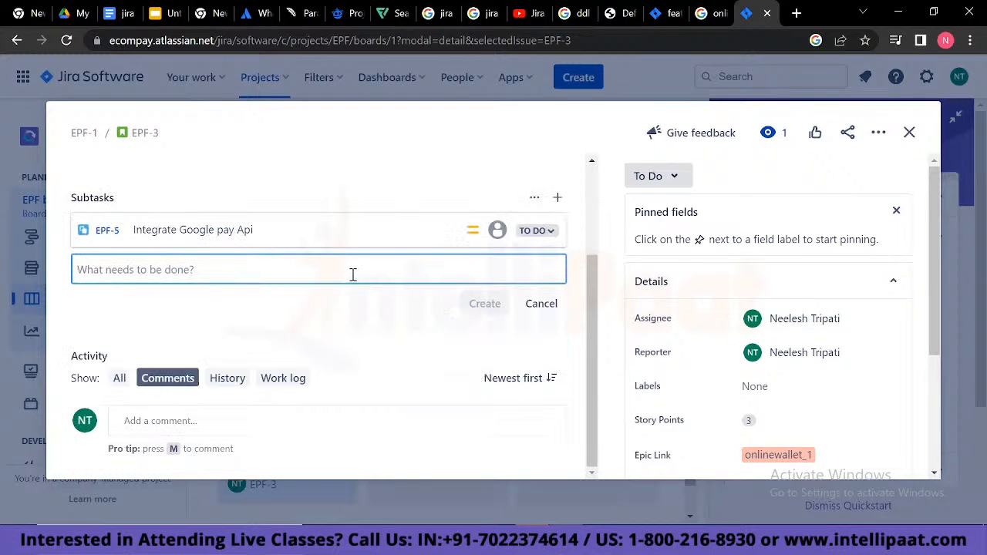
{"action": "scroll", "coordinate": [352, 275], "scroll_direction": "up", "scroll_amount": 1}
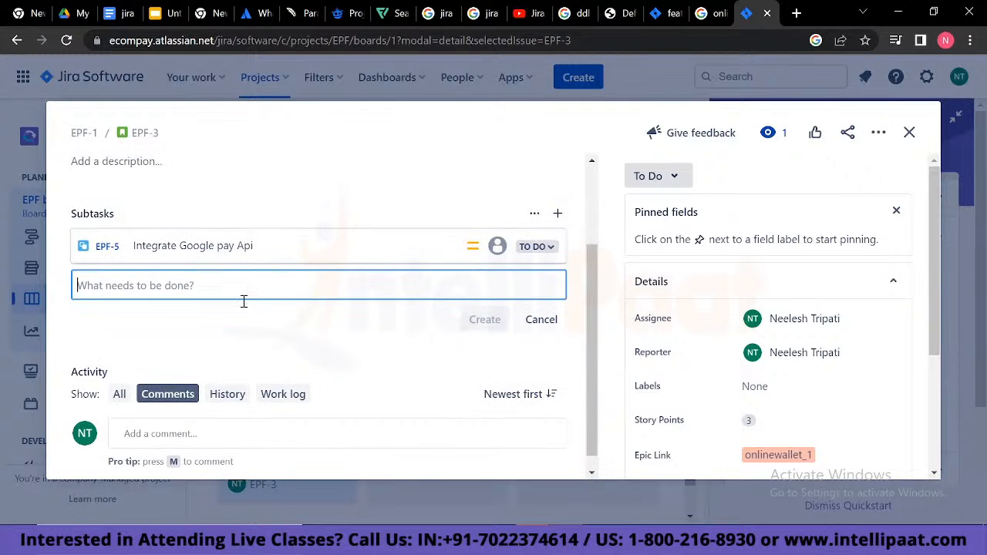
{"action": "key", "text": "Escape"}
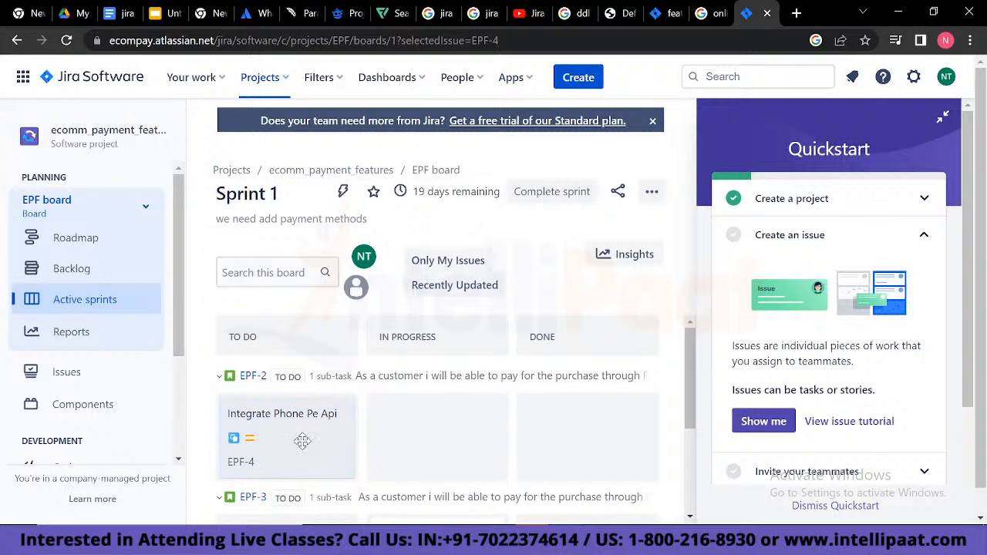
- Try moving the API integration subtasks to In Progress on the sprint board and return them to To Do
{"action": "left_click_drag", "start_coordinate": [301, 441], "coordinate": [418, 428]}
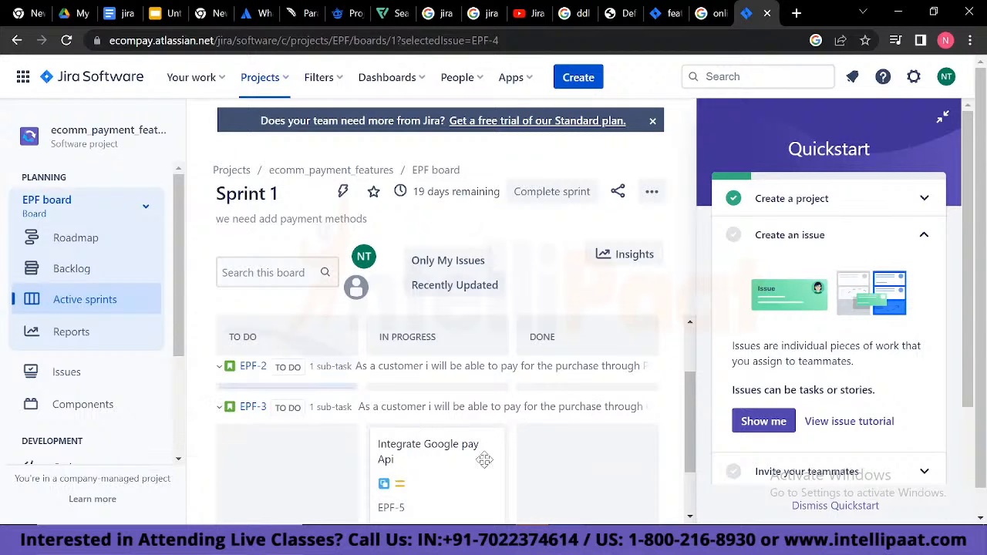
{"action": "scroll", "coordinate": [468, 454], "scroll_direction": "down", "scroll_amount": 1}
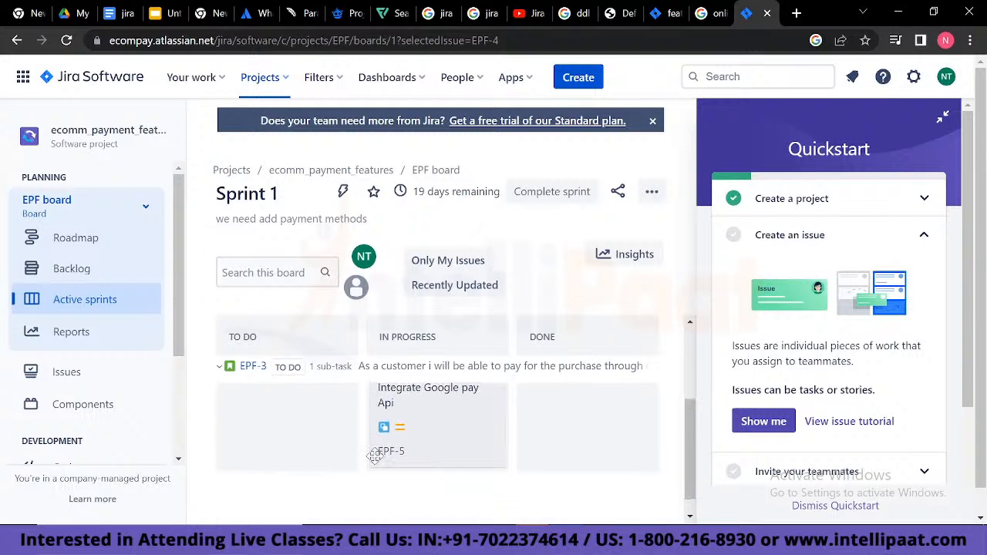
{"action": "left_click_drag", "start_coordinate": [374, 457], "coordinate": [247, 432]}
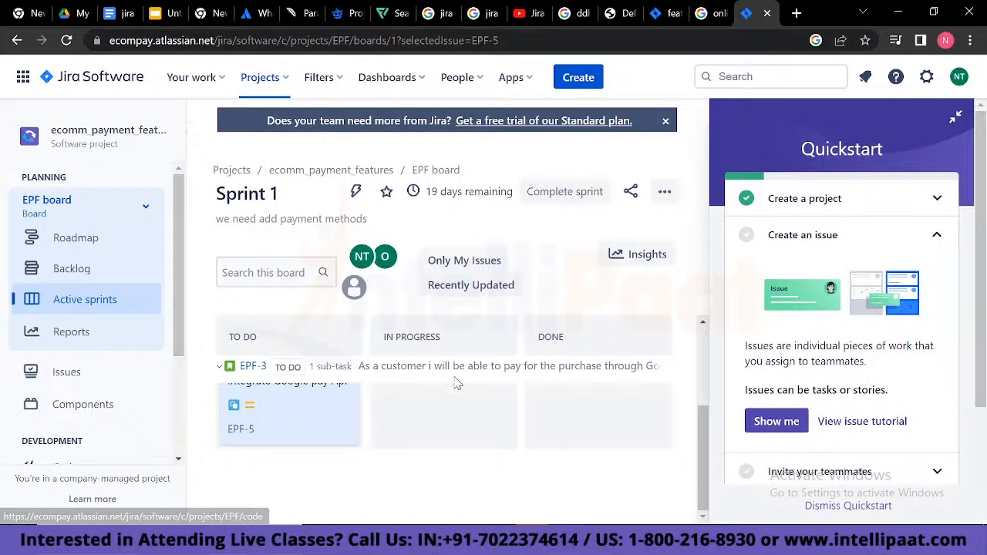
- Review the stories and their subtasks on the Sprint 1 board, and the sprint stories in the backlog
{"action": "scroll", "coordinate": [380, 359], "scroll_direction": "up", "scroll_amount": 1}
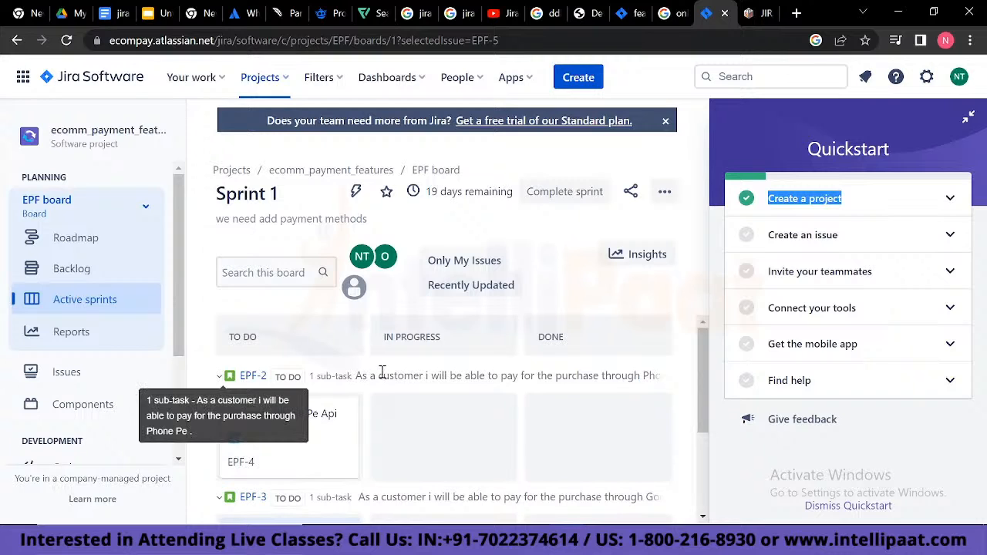
{"action": "scroll", "coordinate": [547, 390], "scroll_direction": "down", "scroll_amount": 3}
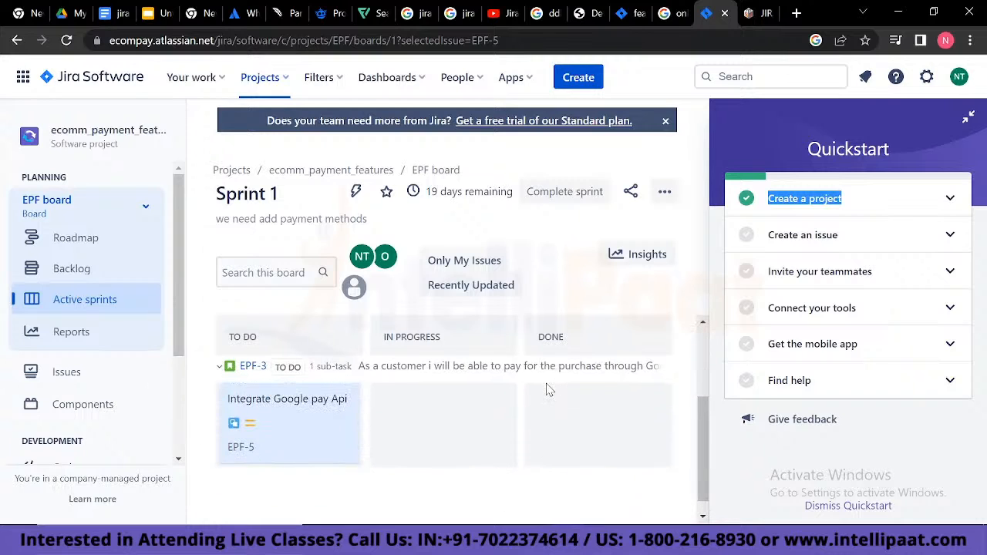
{"action": "scroll", "coordinate": [548, 389], "scroll_direction": "up", "scroll_amount": 1}
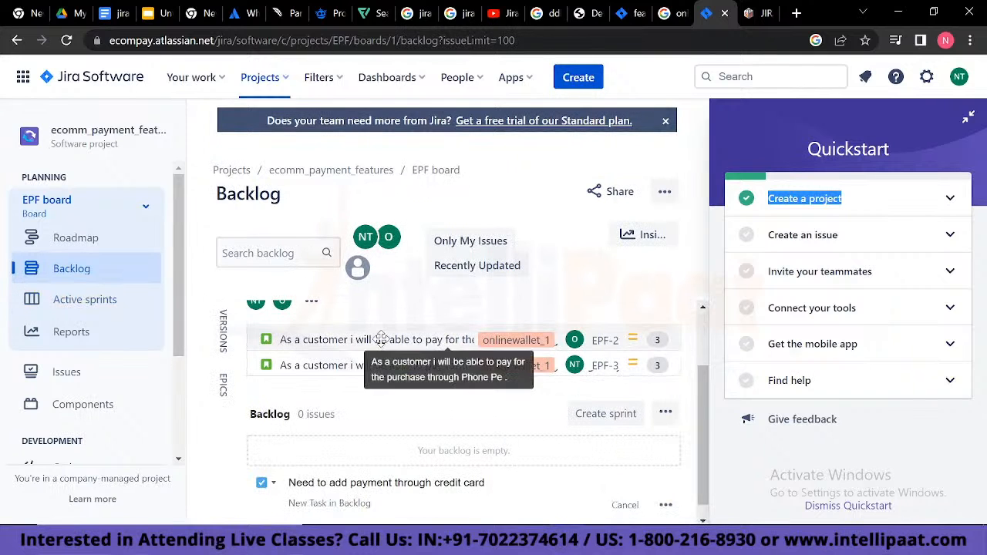
{"action": "scroll", "coordinate": [377, 342], "scroll_direction": "up", "scroll_amount": 1}
{"action": "scroll", "coordinate": [370, 362], "scroll_direction": "up", "scroll_amount": 1}
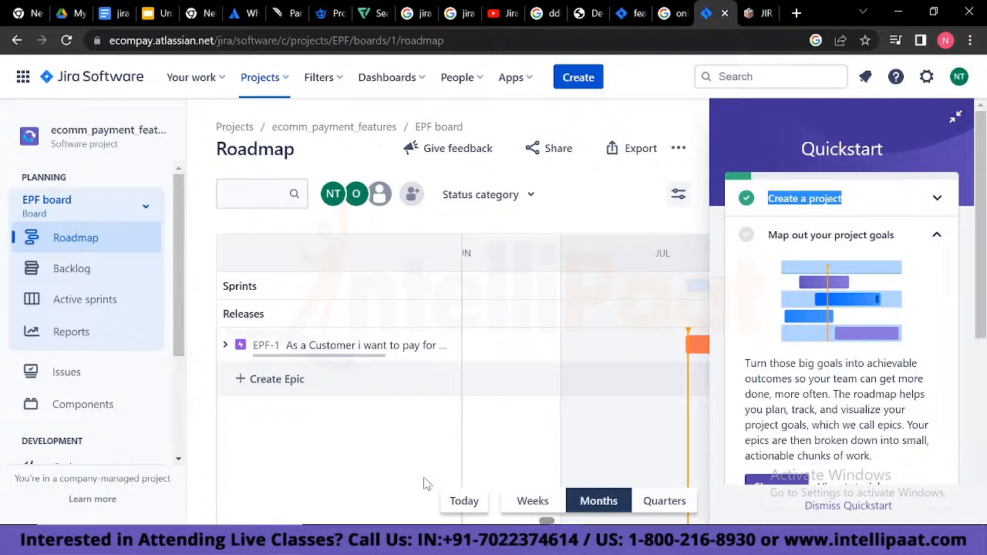
- Examine the Sprint 1 period and the wallet epic's bar along the roadmap timeline
{"action": "scroll", "coordinate": [637, 399], "scroll_direction": "right", "scroll_amount": 2}
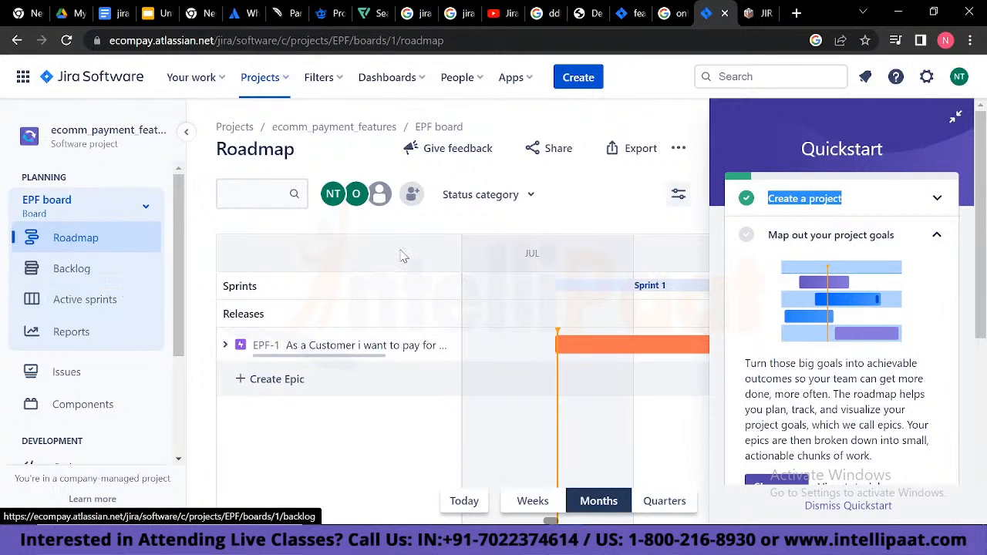
{"action": "scroll", "coordinate": [409, 304], "scroll_direction": "right", "scroll_amount": 2}
{"action": "scroll", "coordinate": [409, 304], "scroll_direction": "left", "scroll_amount": 2}
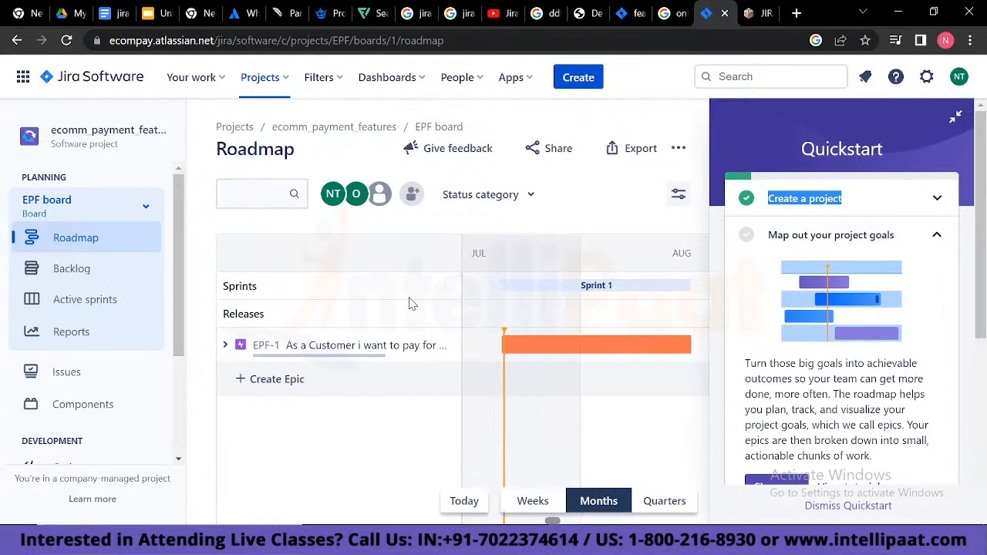
{"action": "scroll", "coordinate": [536, 294], "scroll_direction": "right", "scroll_amount": 2}
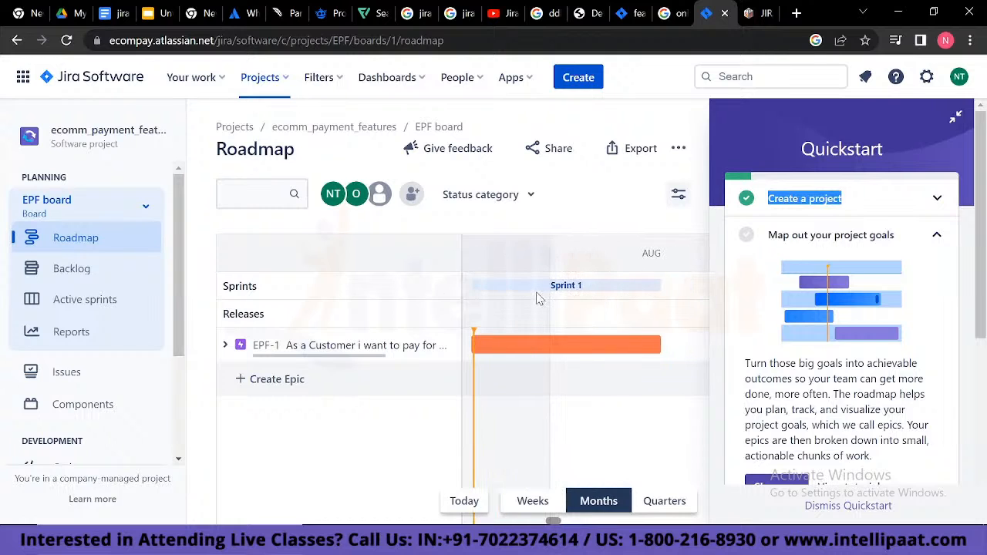
{"action": "scroll", "coordinate": [540, 299], "scroll_direction": "left", "scroll_amount": 2}
- Open the backlog to look through the sprint and backlog sections, and return to the active sprint board
{"action": "left_click", "coordinate": [110, 271]}
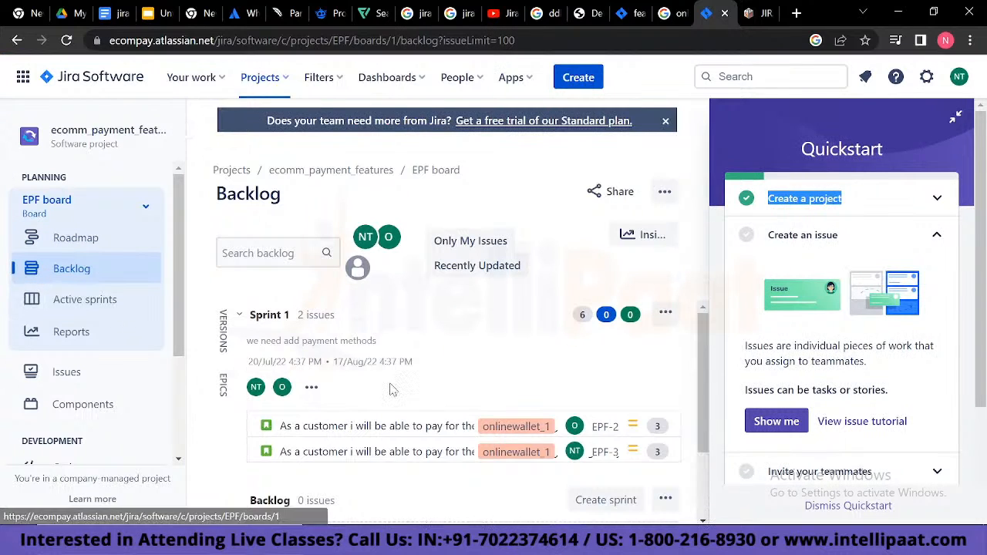
{"action": "scroll", "coordinate": [391, 390], "scroll_direction": "down", "scroll_amount": 3}
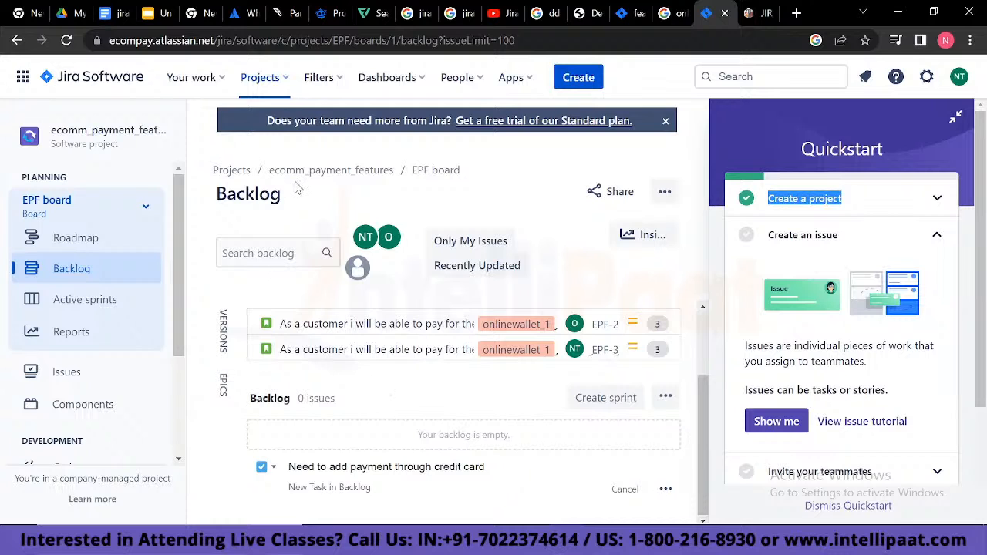
{"action": "left_click", "coordinate": [84, 300]}
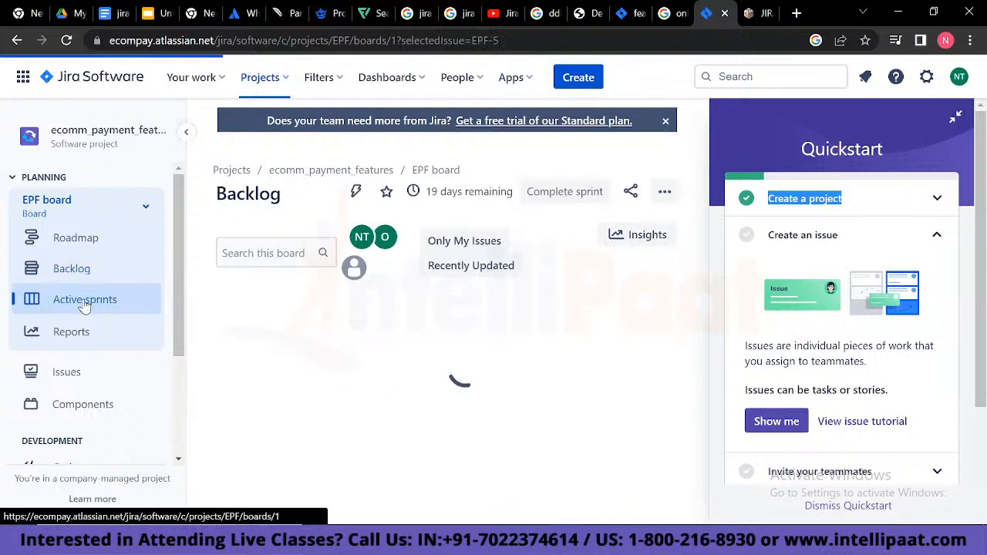
{"action": "scroll", "coordinate": [85, 306], "scroll_direction": "down", "scroll_amount": 1}
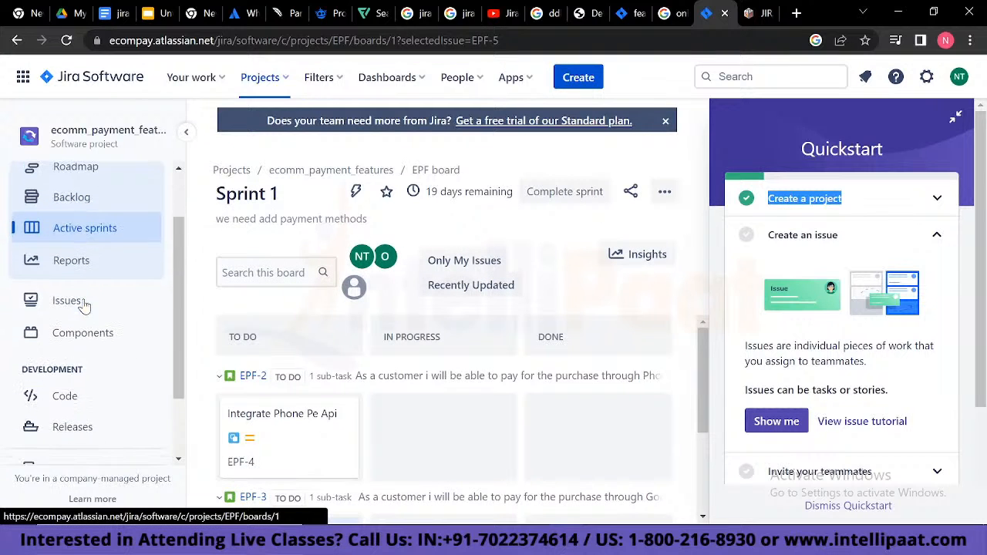